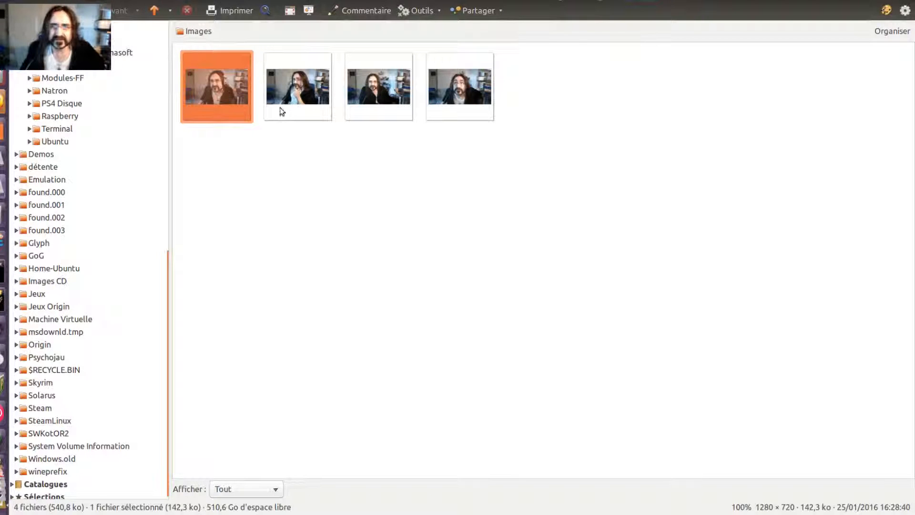
Browse the four photos in the Images folder and open the first one in the viewer
click(300, 98)
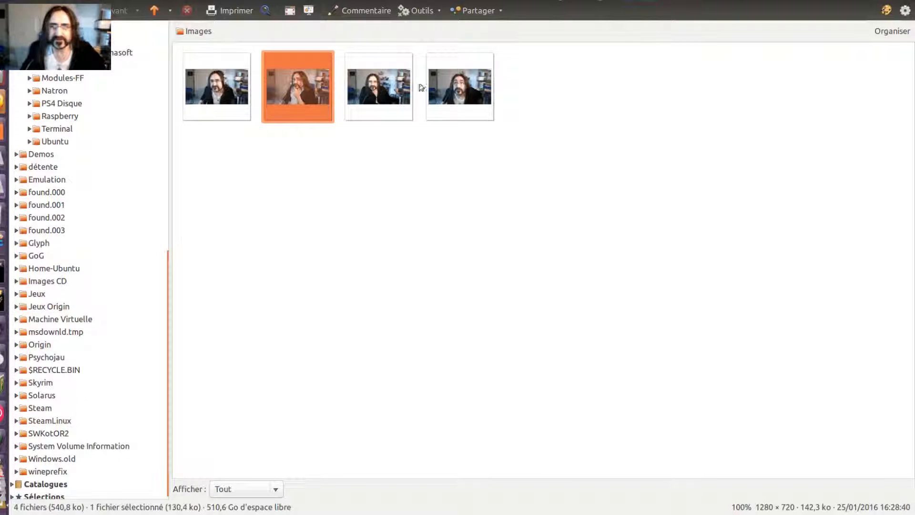
click(420, 85)
click(386, 99)
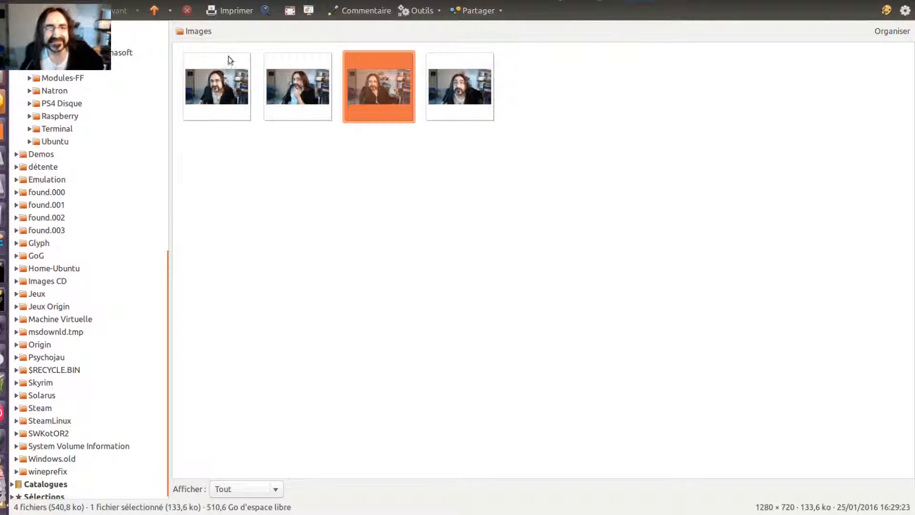
click(433, 86)
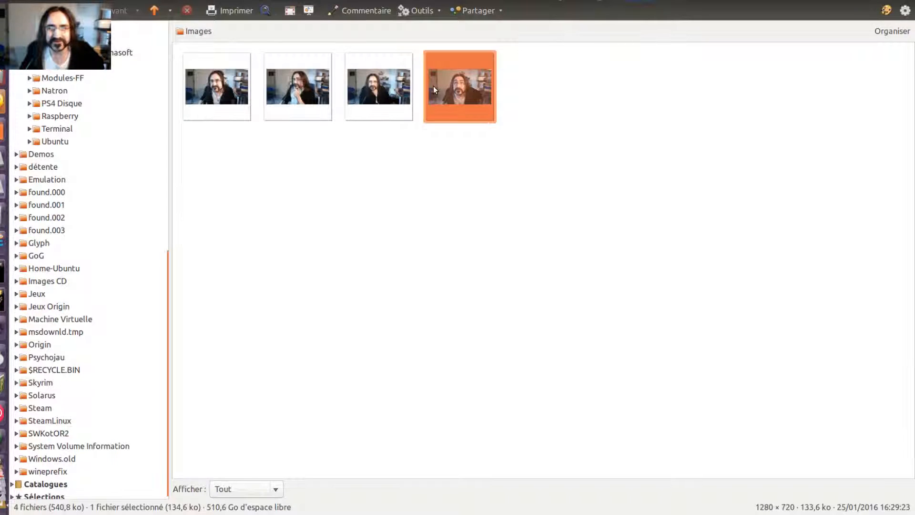
click(248, 95)
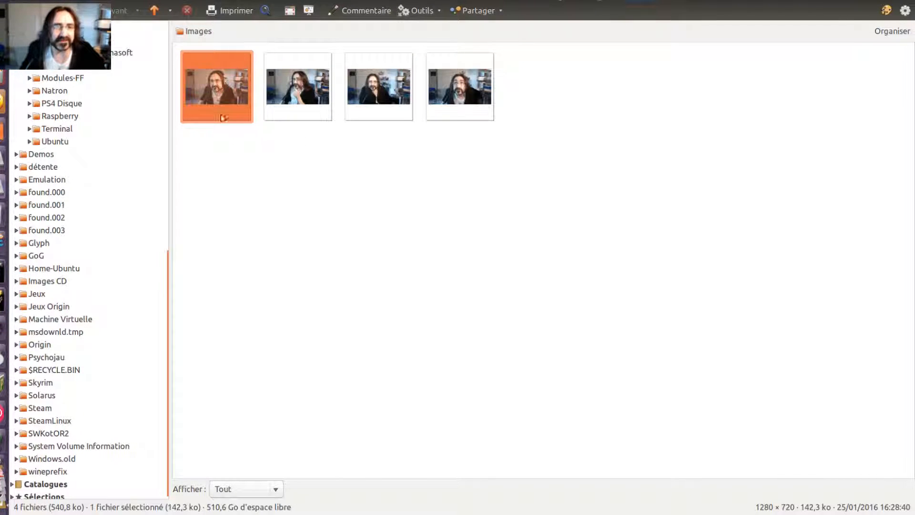
double_click(230, 96)
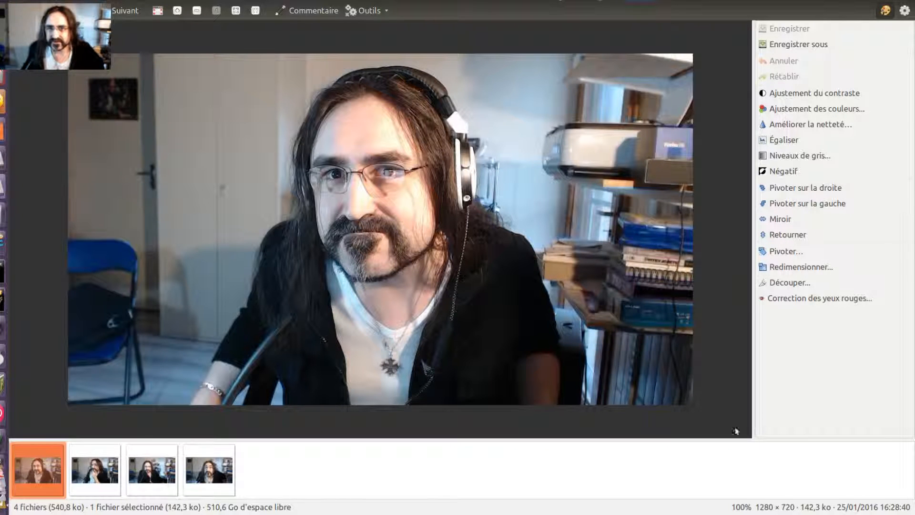
Examine the opened photo's RGB histogram and its file and Exif properties
click(903, 11)
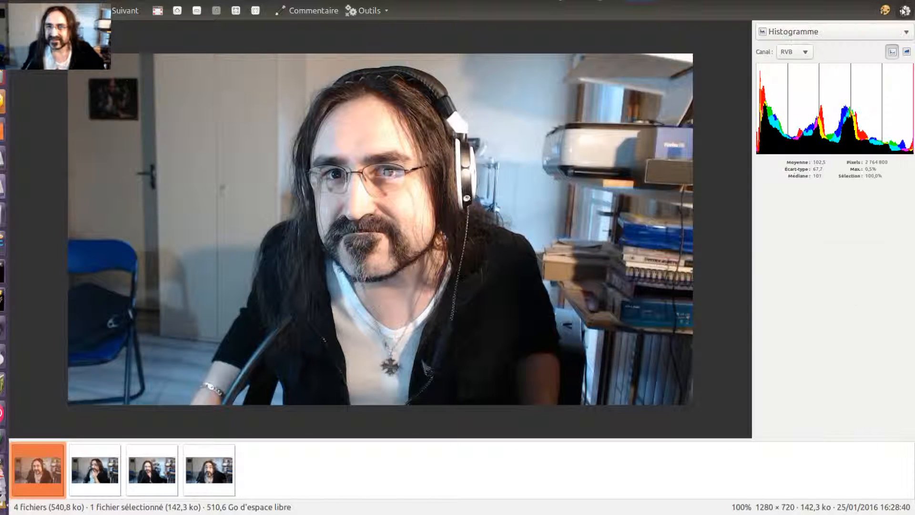
click(884, 10)
click(904, 10)
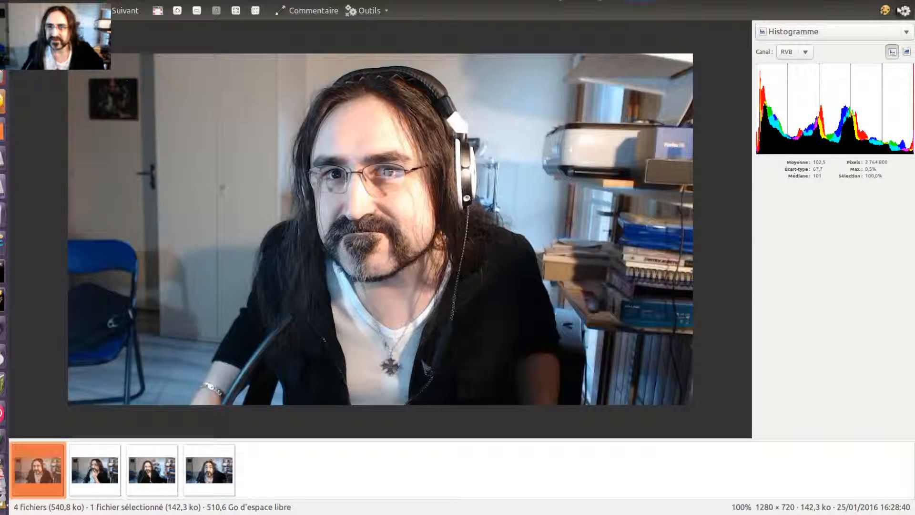
click(884, 11)
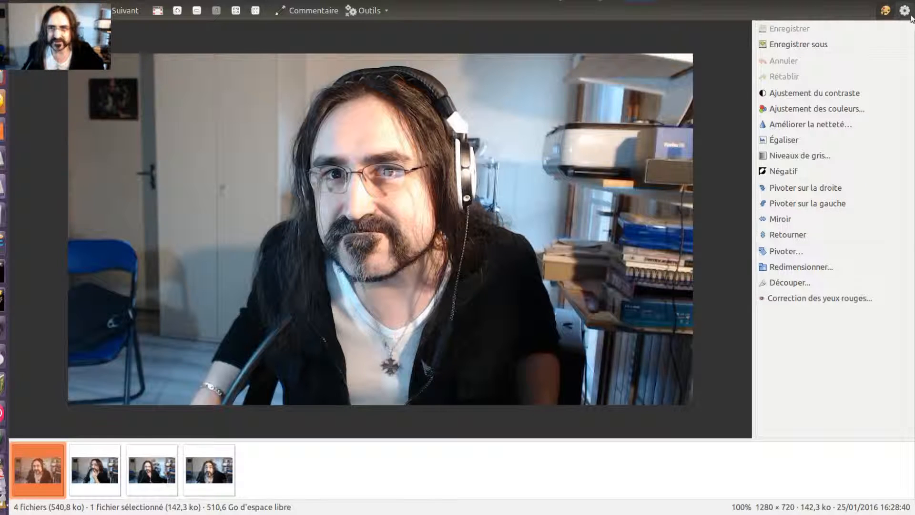
click(904, 10)
click(816, 32)
click(861, 11)
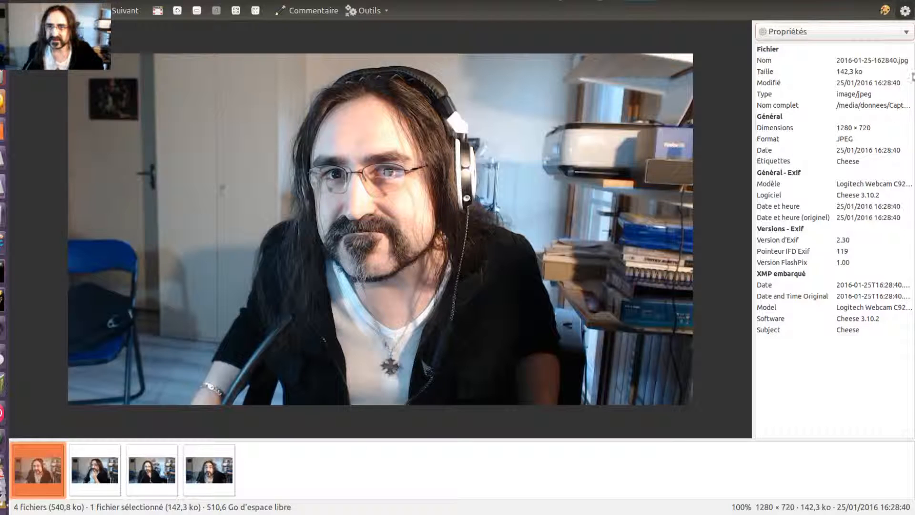
Bring back the photo's editing tools, open the red-eye correction and cancel it
click(890, 10)
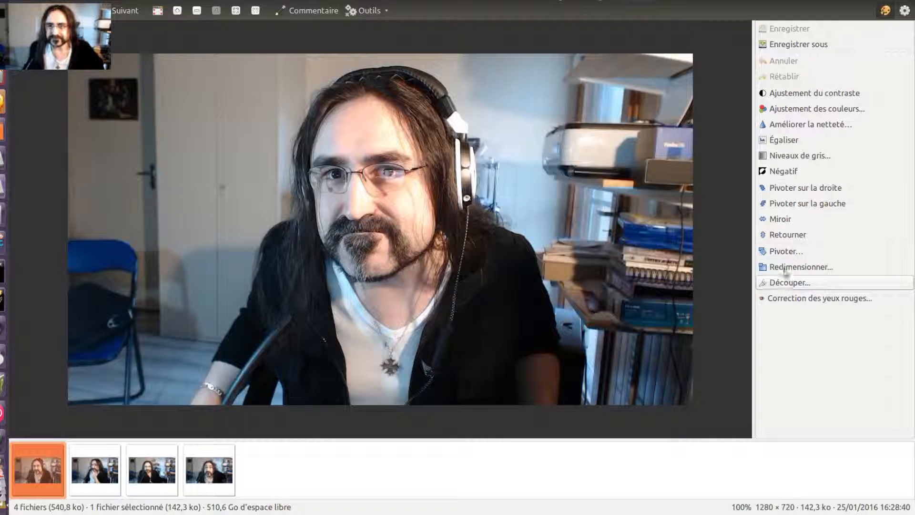
click(816, 298)
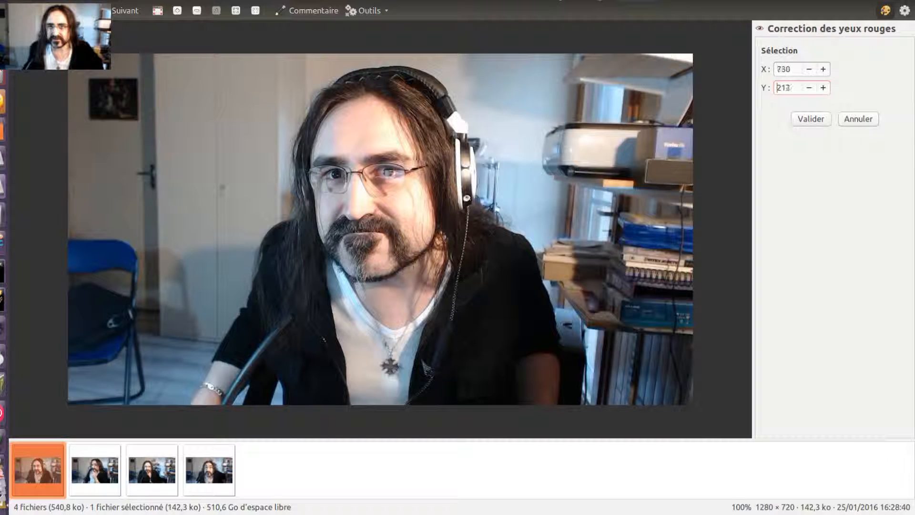
click(854, 125)
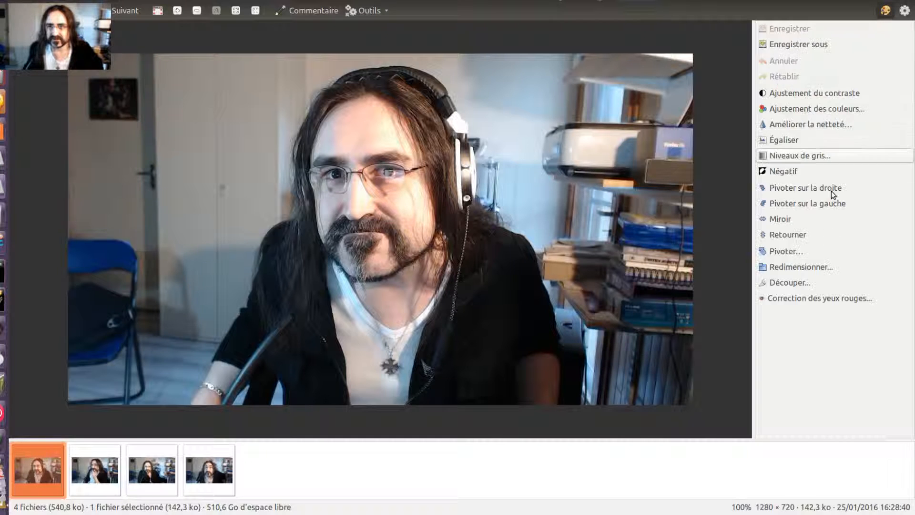
Start cropping the photo with custom proportions, trying wider ratios such as 4:1 before returning to 1:1
click(790, 285)
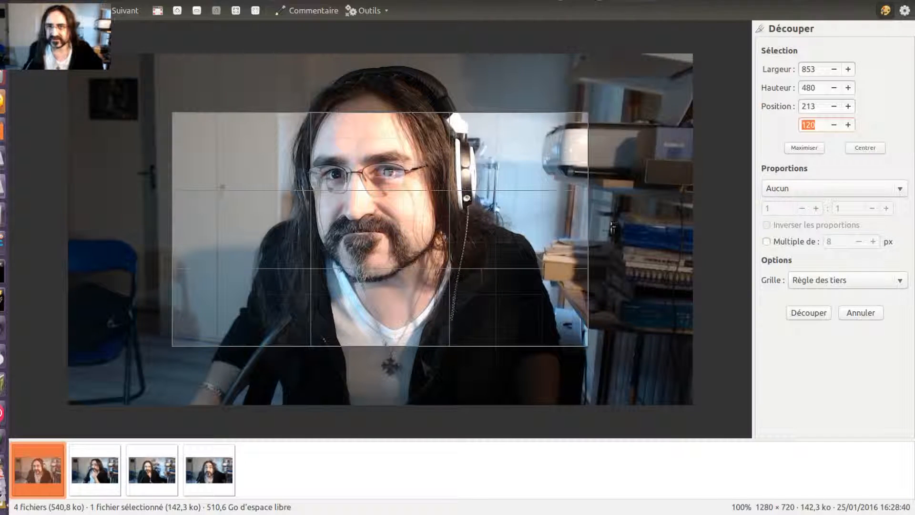
click(801, 187)
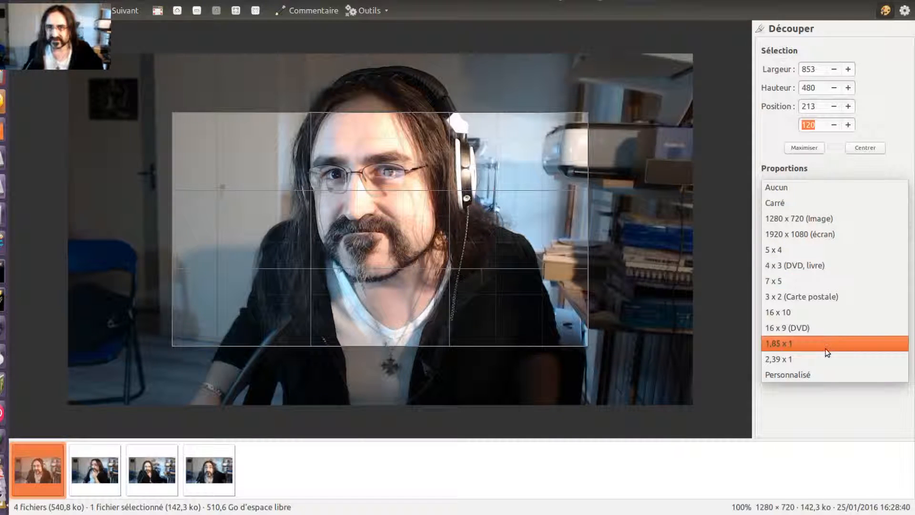
click(822, 370)
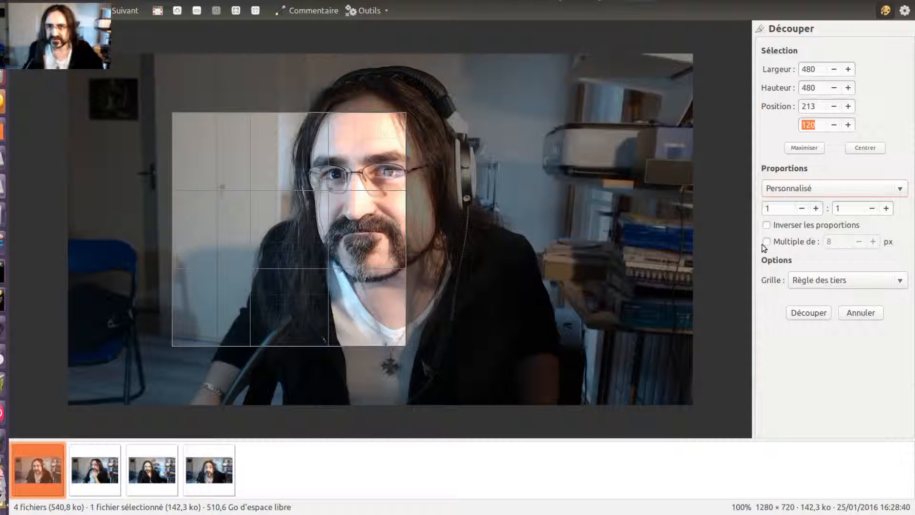
click(816, 208)
click(817, 208)
click(817, 208)
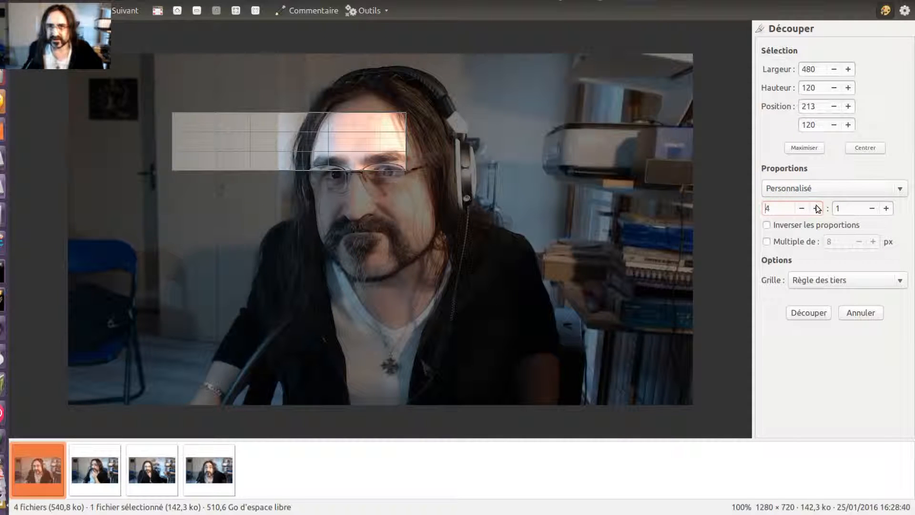
click(818, 209)
click(817, 208)
click(808, 208)
click(808, 208)
click(809, 208)
click(809, 208)
click(808, 208)
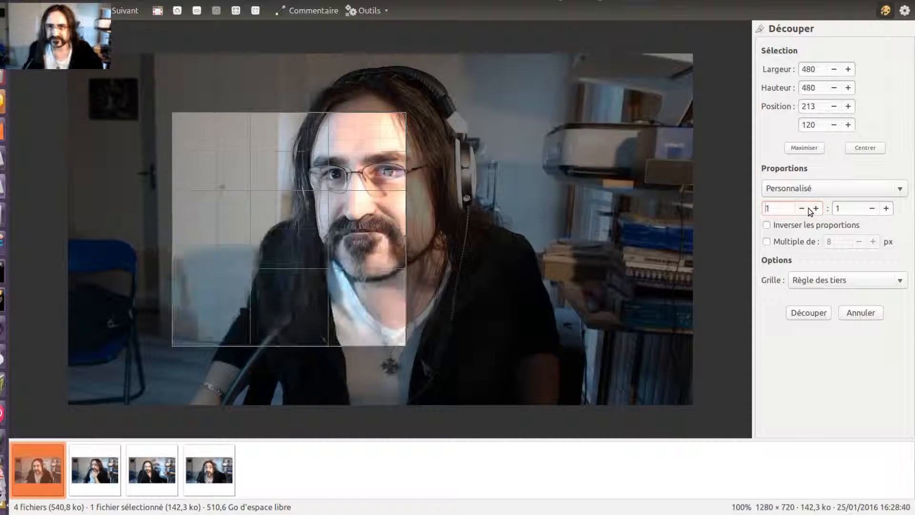
Set the crop's custom proportions to 4:3
click(818, 210)
click(818, 210)
click(818, 208)
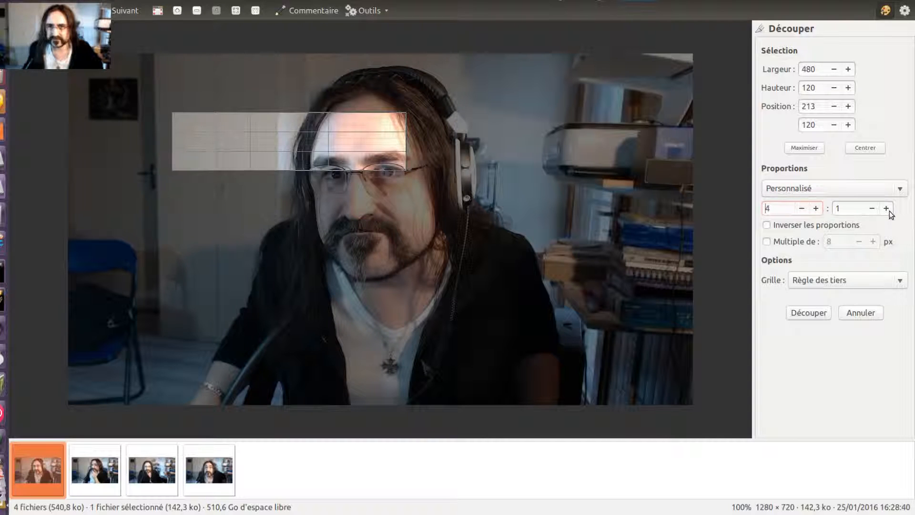
click(886, 208)
click(886, 208)
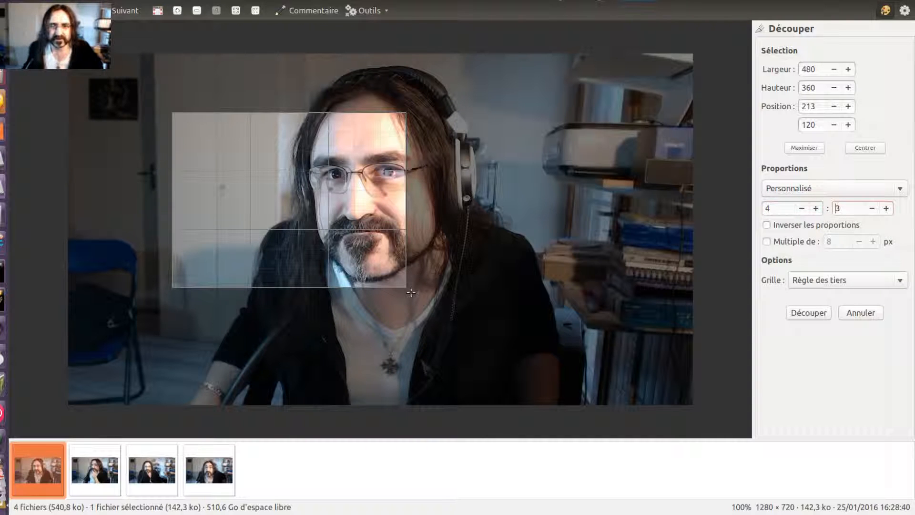
Enlarge the crop frame around the face, invert its proportions to about 464 × 619 px, and place it at about 416, 0
drag(405, 286, 465, 267)
drag(334, 238, 394, 218)
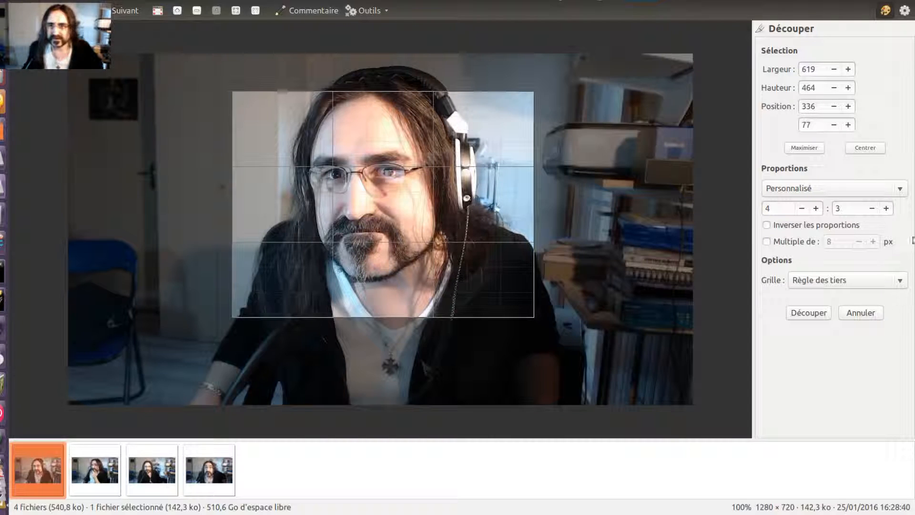
click(793, 225)
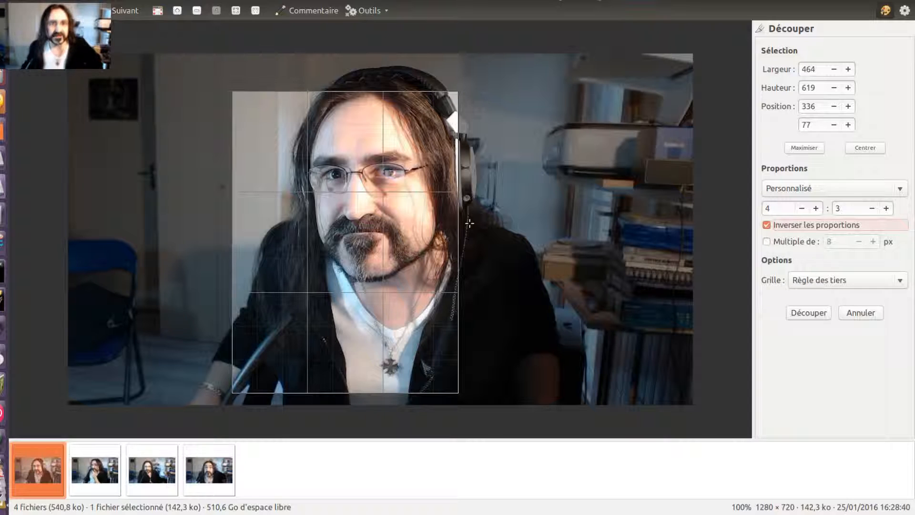
drag(337, 231, 376, 194)
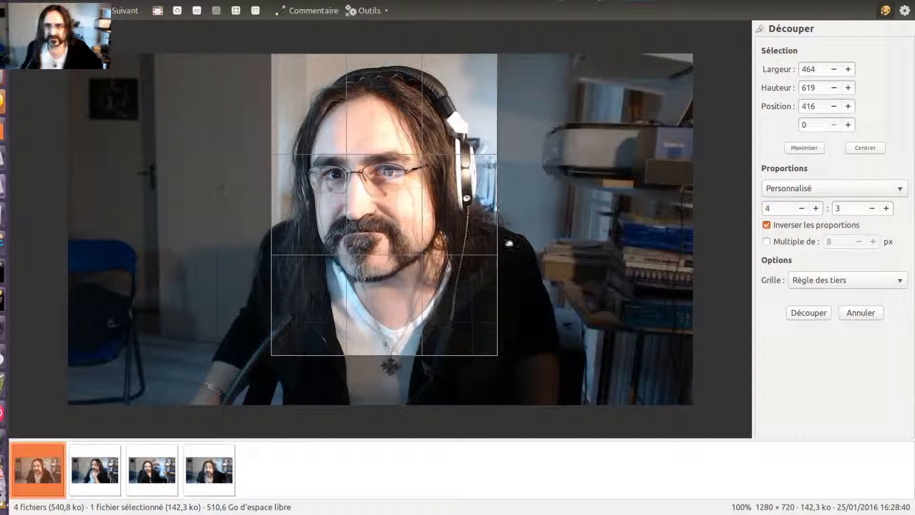
Look through the crop grid options and cancel the crop
click(851, 277)
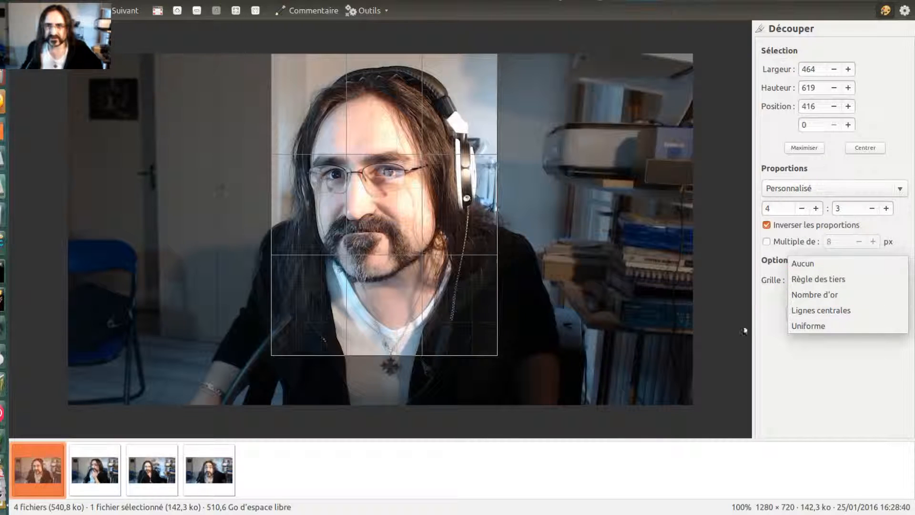
click(762, 340)
click(862, 313)
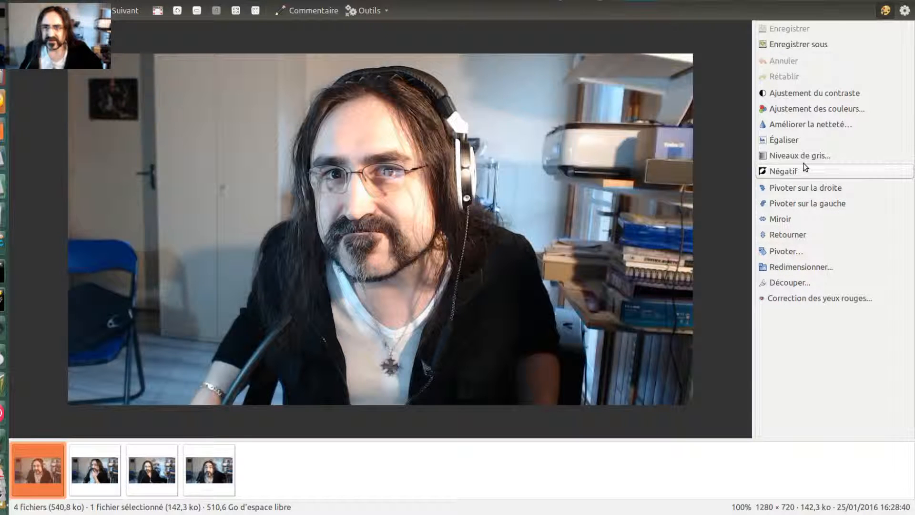
Rotate the photo 90° right and back left, then try equalizing its histogram and undo that
click(818, 189)
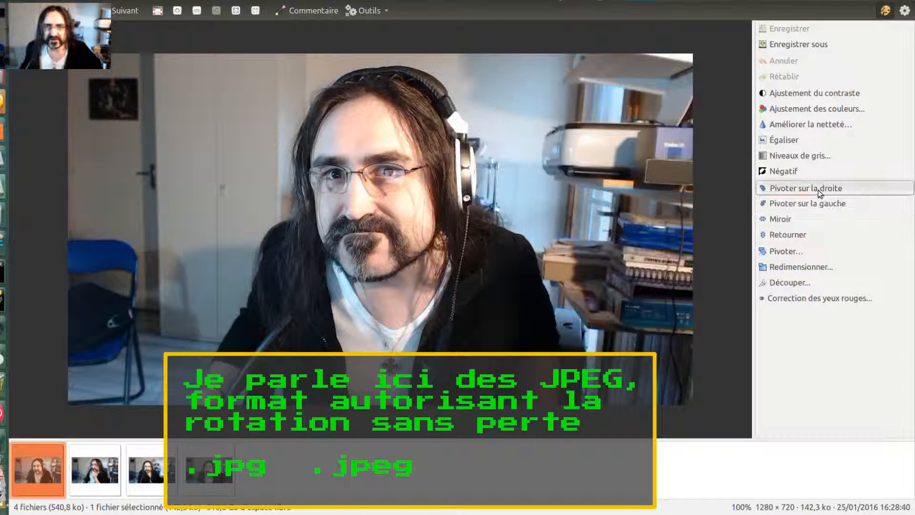
click(819, 204)
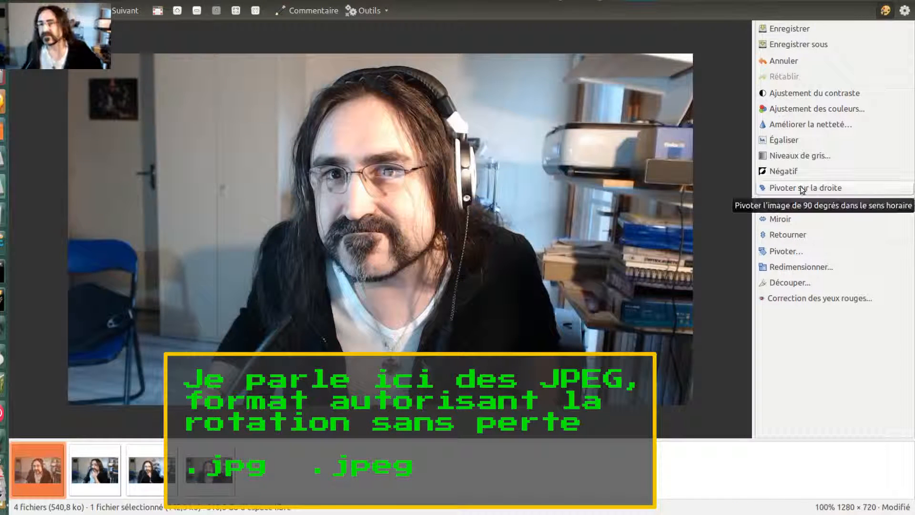
click(804, 141)
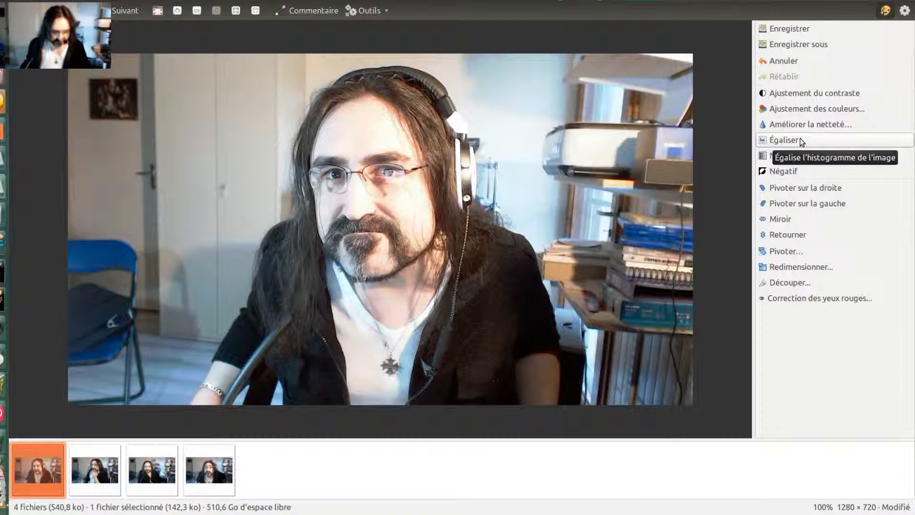
key(ctrl+z)
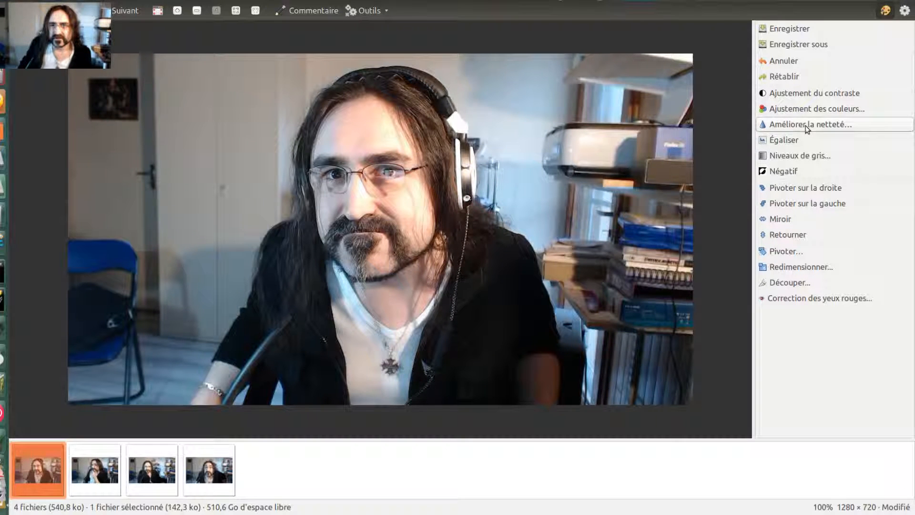
In the color adjustment, set magenta-green to -2, saturation to -12 and brightness to -10
click(808, 109)
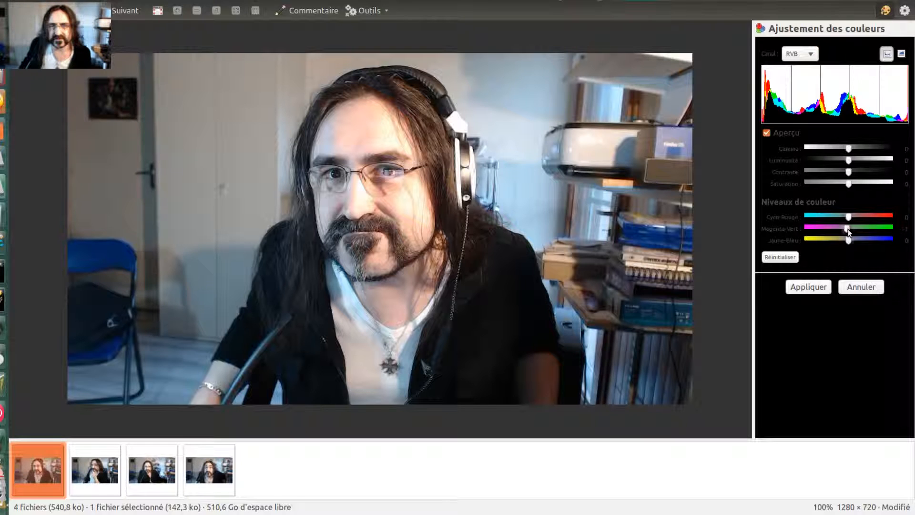
drag(849, 229, 848, 228)
drag(848, 182, 844, 184)
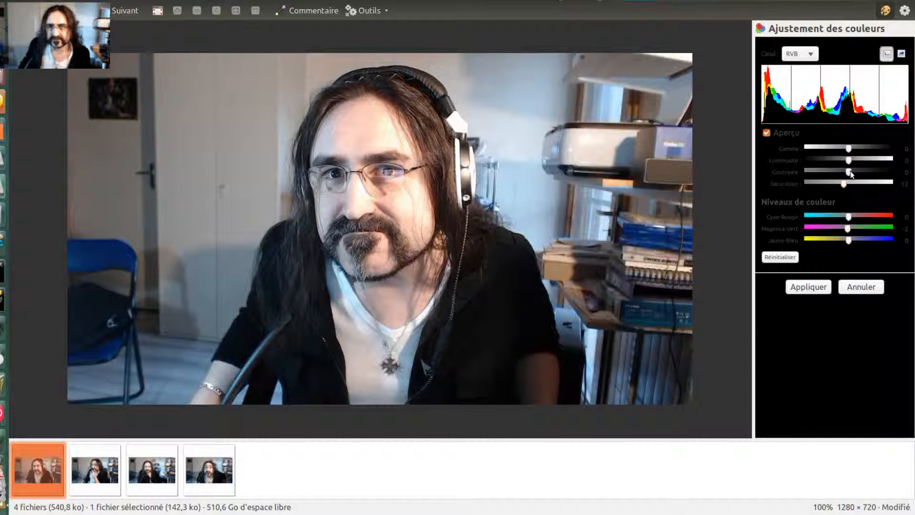
mouse_move(850, 162)
mouse_down()
mouse_move(836, 159)
mouse_move(846, 159)
mouse_up()
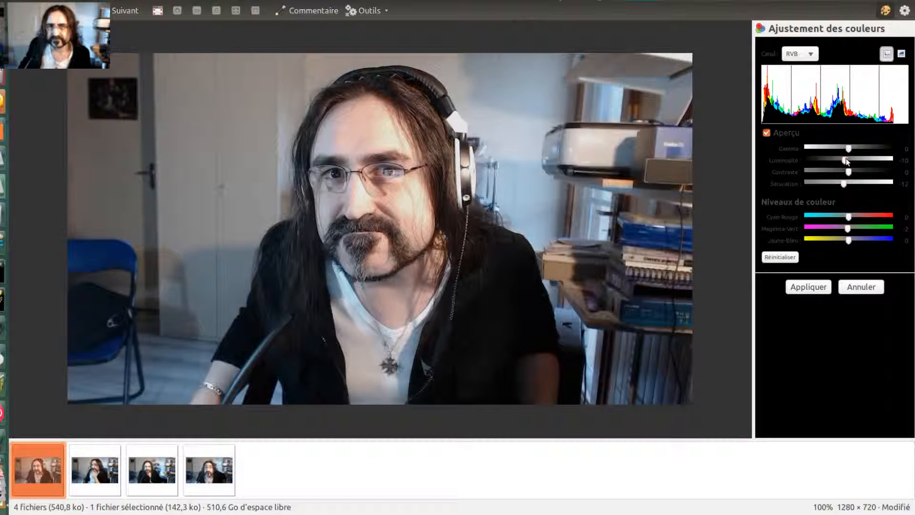
Switch the adjustment histogram to the blue channel and raise the contrast to about +35
click(799, 54)
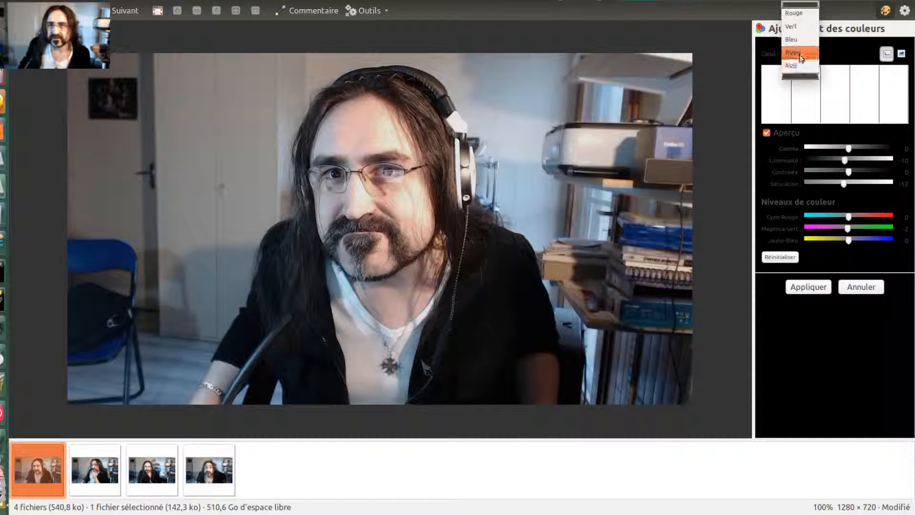
scroll(810, 28, up, 1)
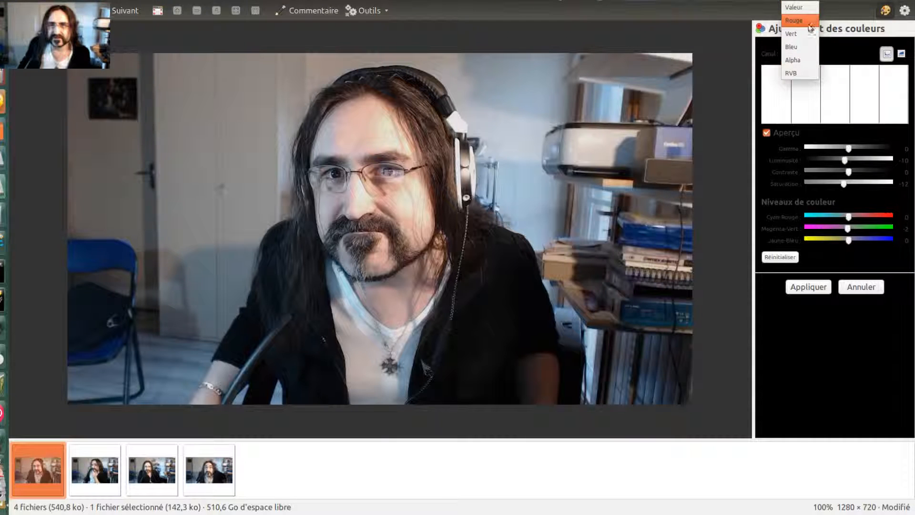
click(810, 47)
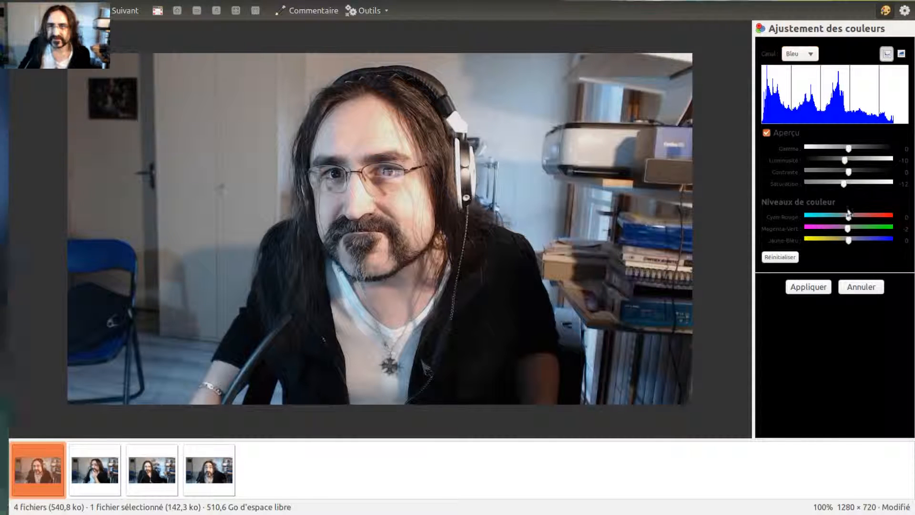
mouse_move(848, 175)
mouse_down()
mouse_move(828, 168)
mouse_move(876, 171)
mouse_move(855, 171)
mouse_move(863, 171)
mouse_up()
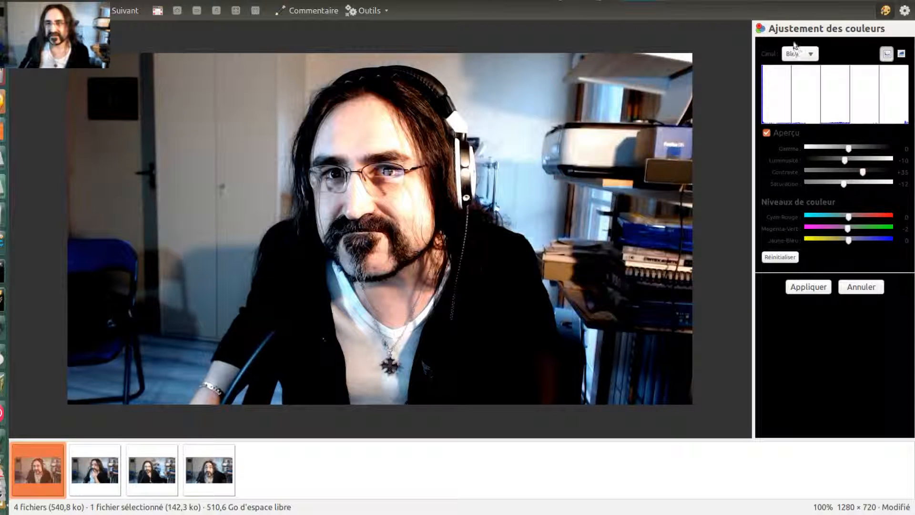
Cancel the color adjustment, then switch to the second photo and save the pending changes to 2016-01-25-162840.jpg
click(858, 287)
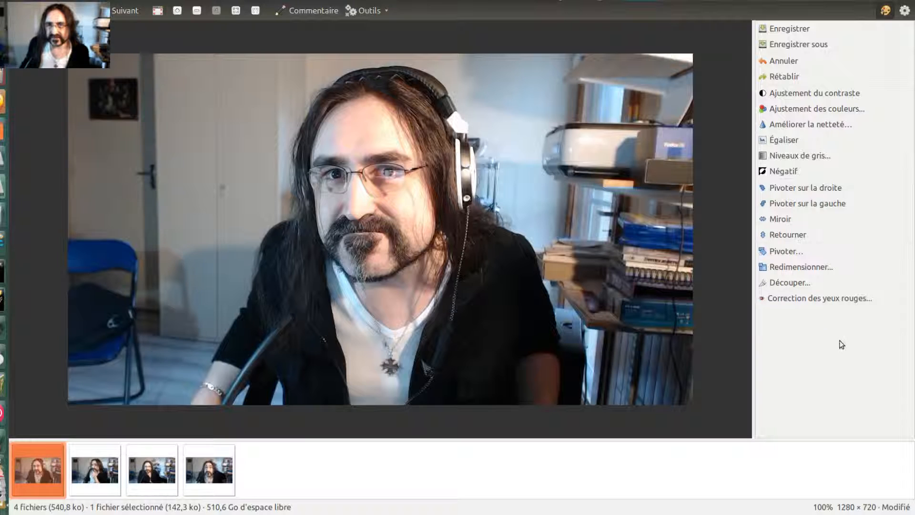
click(108, 472)
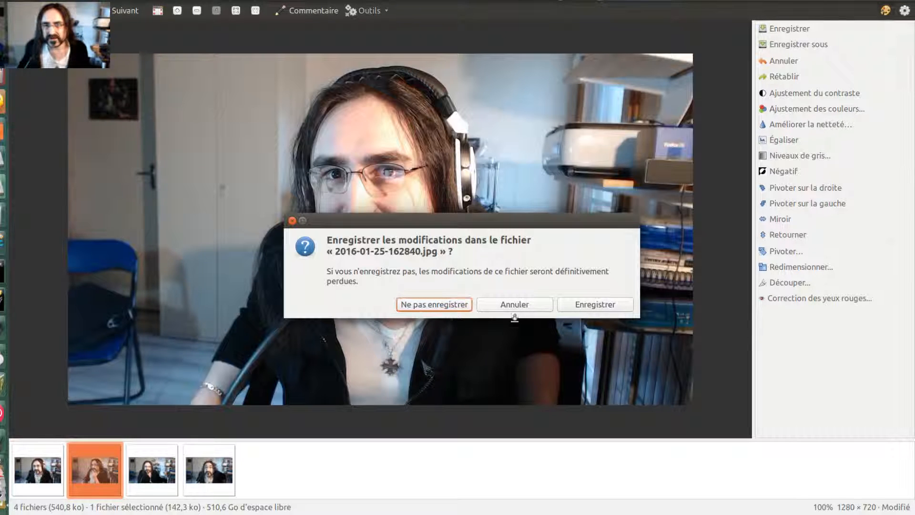
click(583, 304)
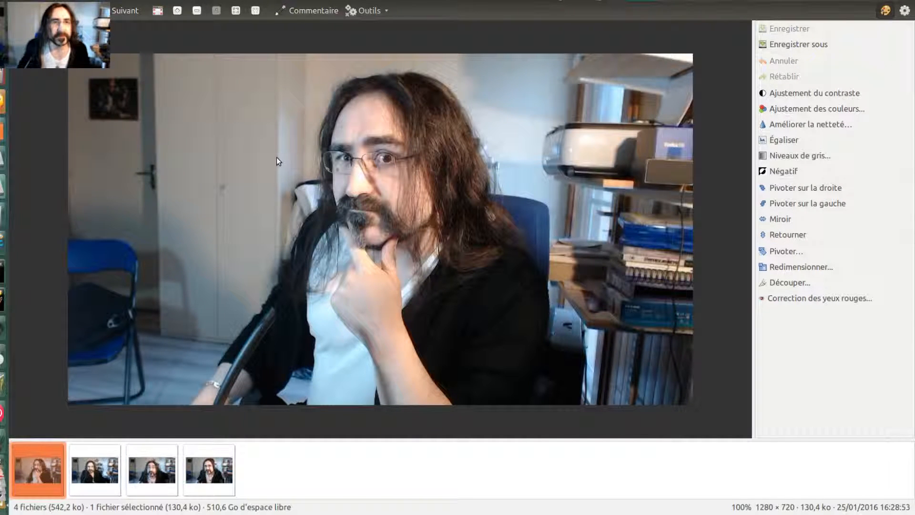
Select the photo 2016-01-25-162853.jpg and look through the general and other fields of its comment metadata
click(93, 475)
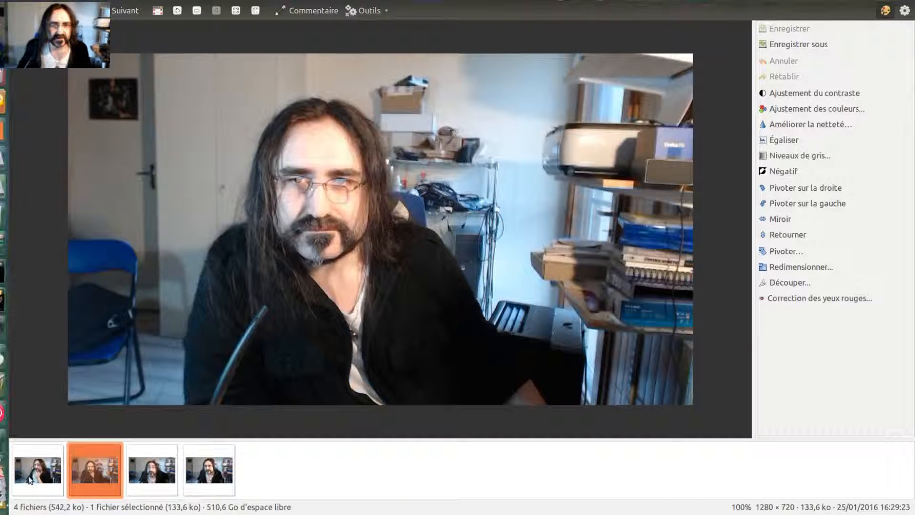
click(48, 475)
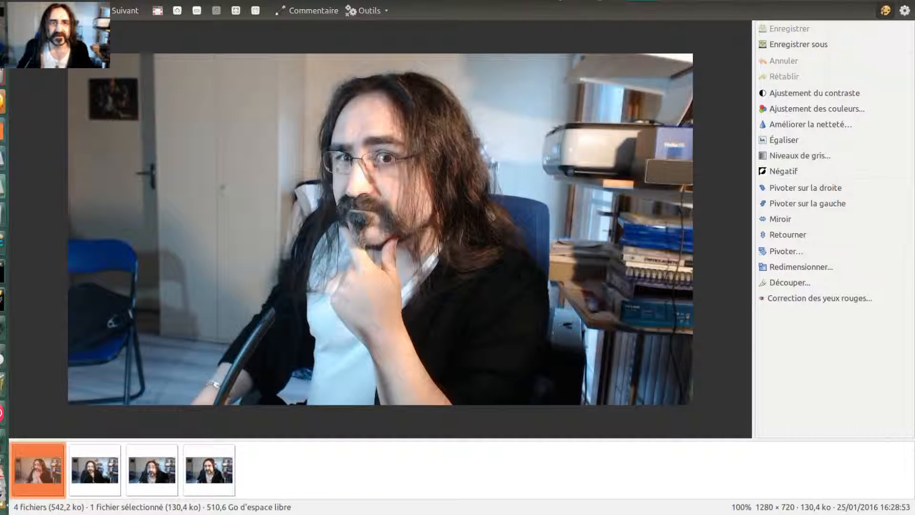
click(328, 12)
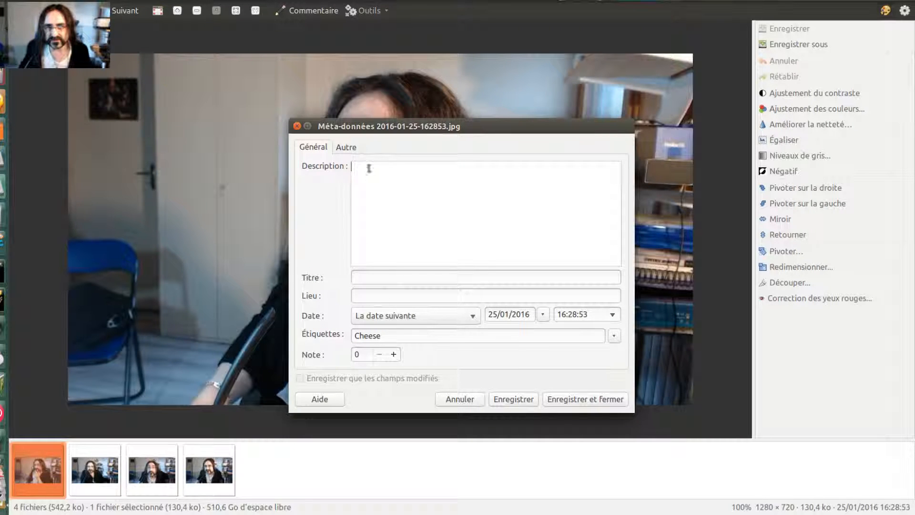
click(346, 147)
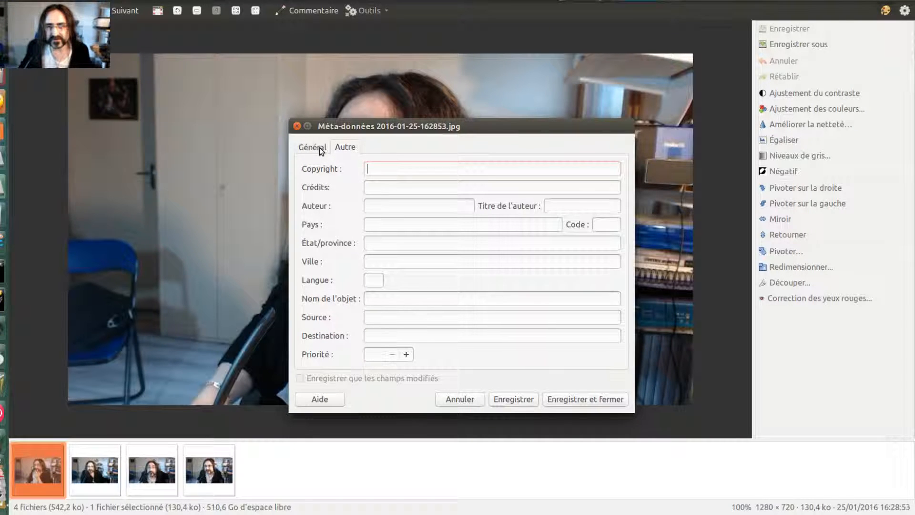
click(324, 150)
click(343, 147)
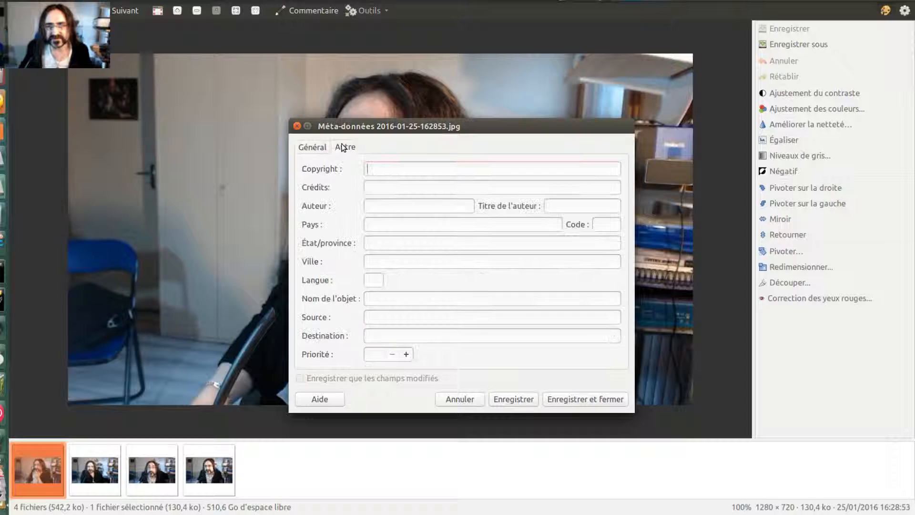
click(318, 149)
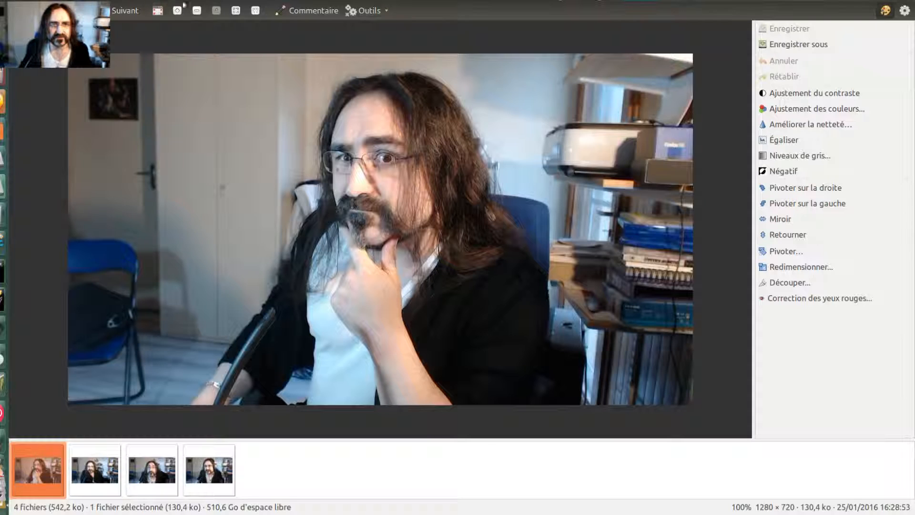
View the first photo in full screen, exit that view and go back to the Images folder browser
click(157, 11)
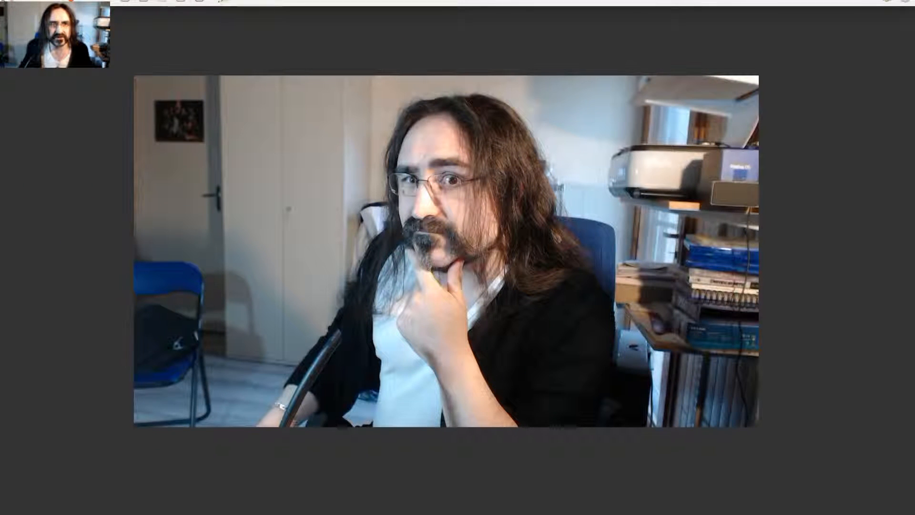
key(Escape)
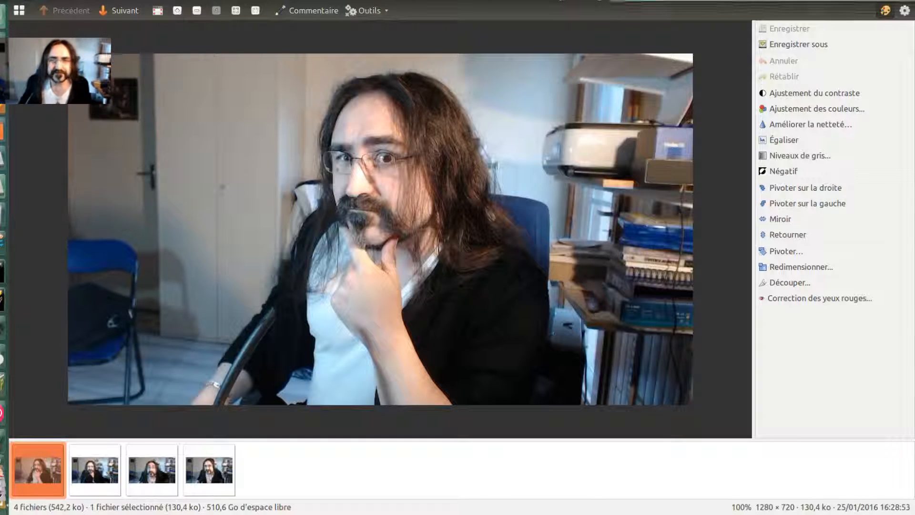
click(19, 10)
click(94, 471)
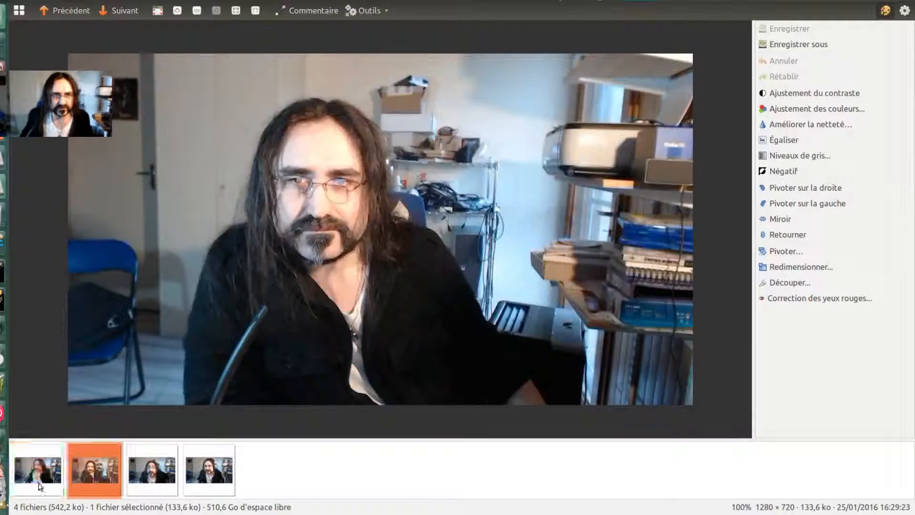
click(38, 482)
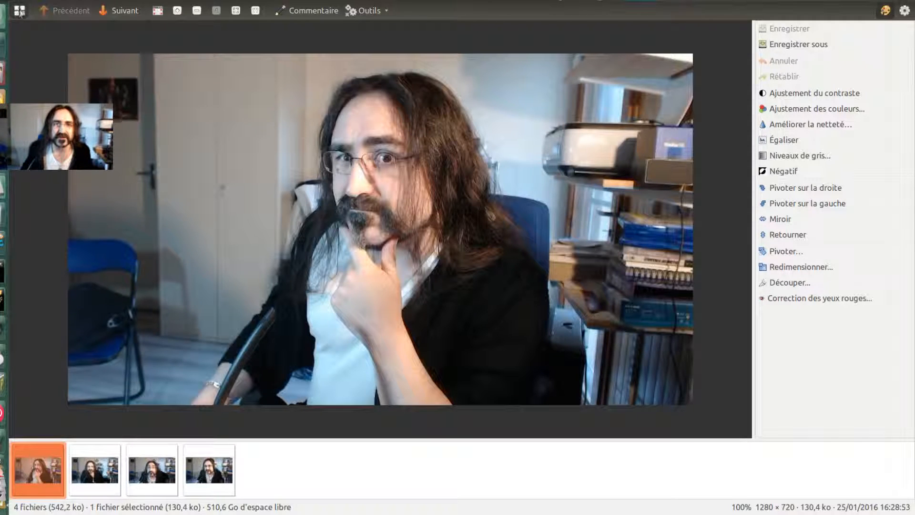
click(19, 10)
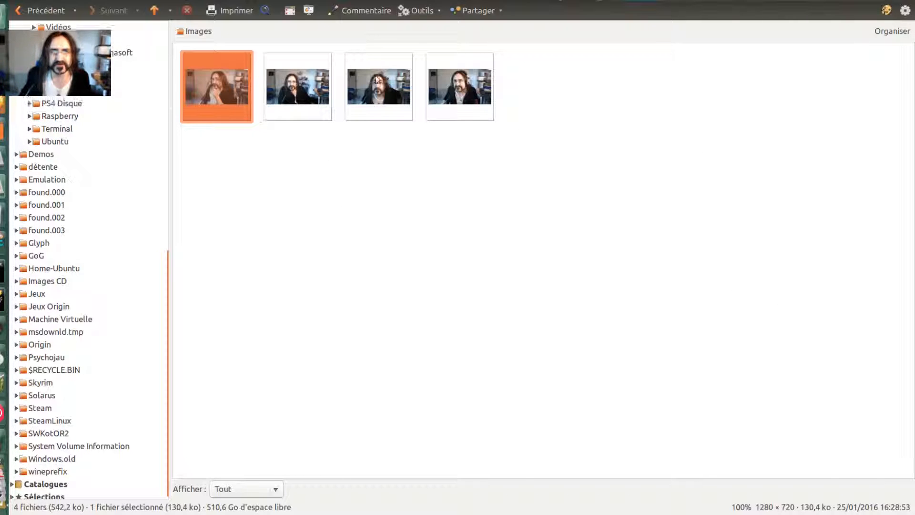
Try selecting all four photos with a selection rectangle, then individual photos, then the last three together
drag(576, 73, 179, 112)
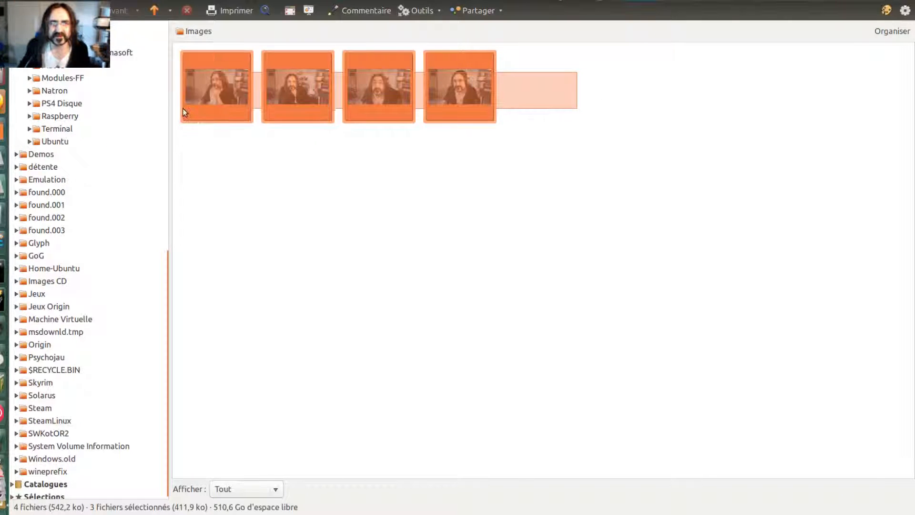
drag(565, 60, 172, 128)
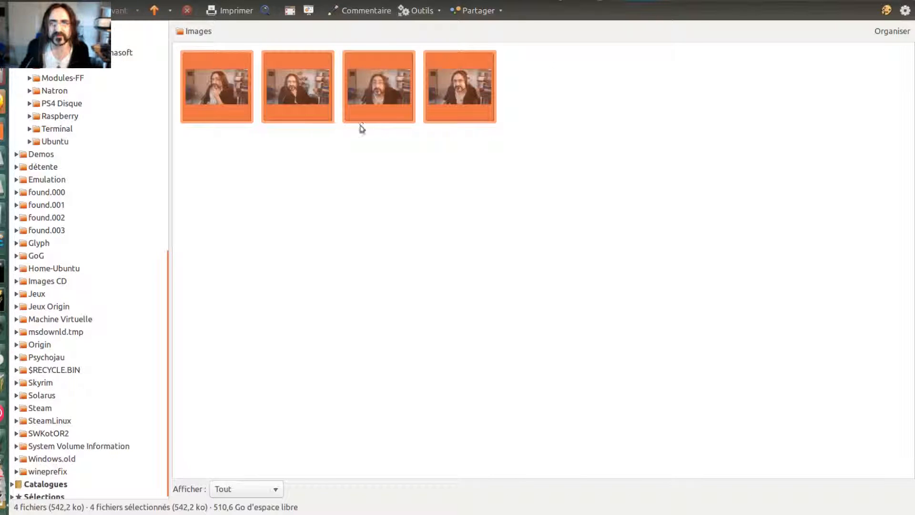
click(388, 106)
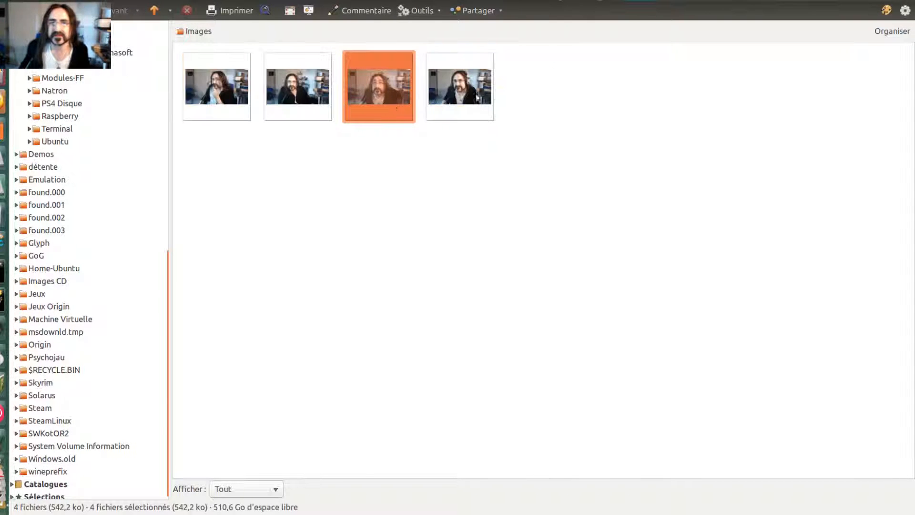
click(458, 102)
click(328, 105)
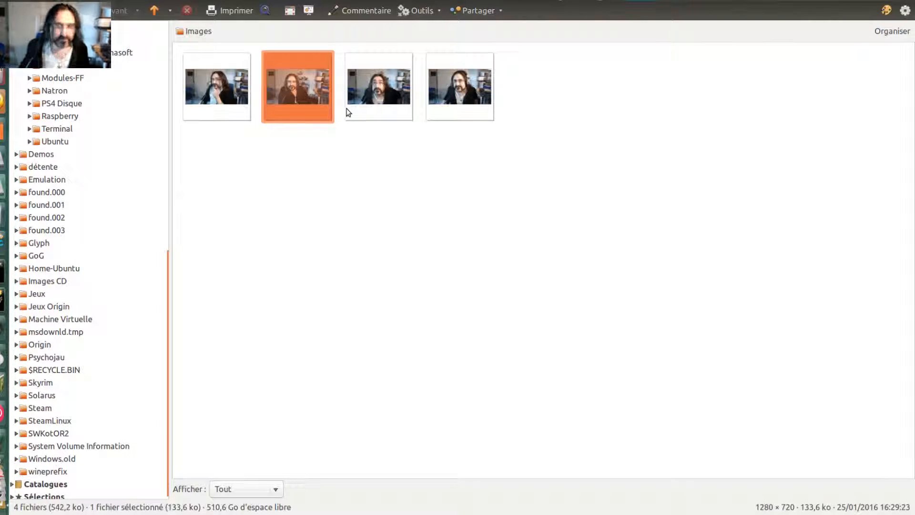
ctrl+click(379, 101)
ctrl+click(451, 95)
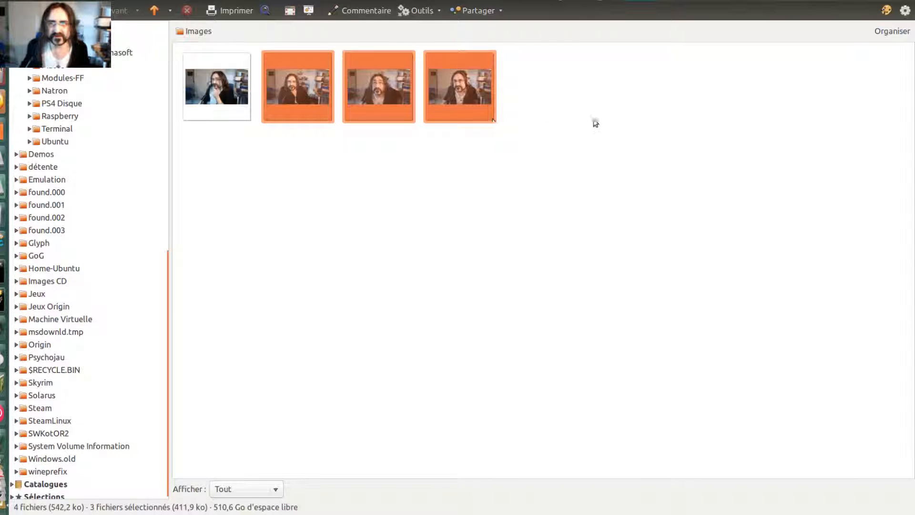
Try selecting the range from the last photo to the first, then select everything in the folder and clear the selection
click(457, 95)
shift+click(196, 96)
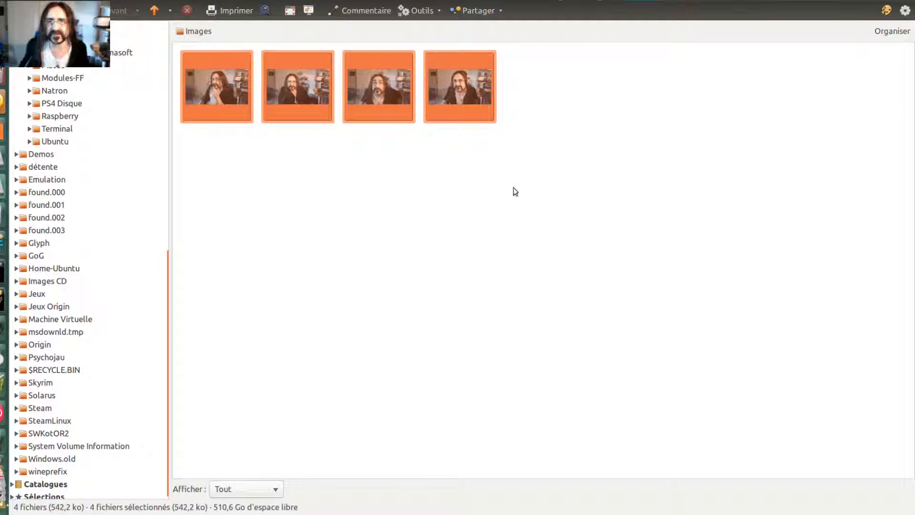
click(515, 86)
key(ctrl+a)
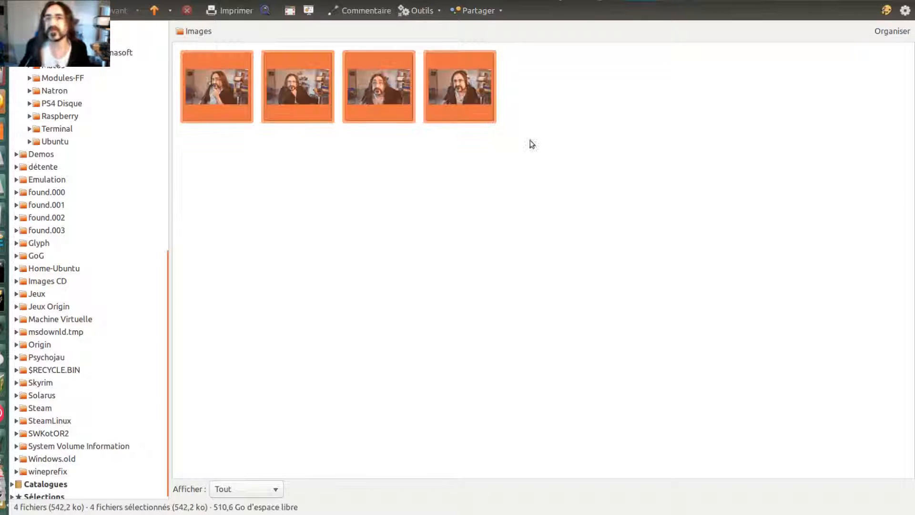
click(530, 140)
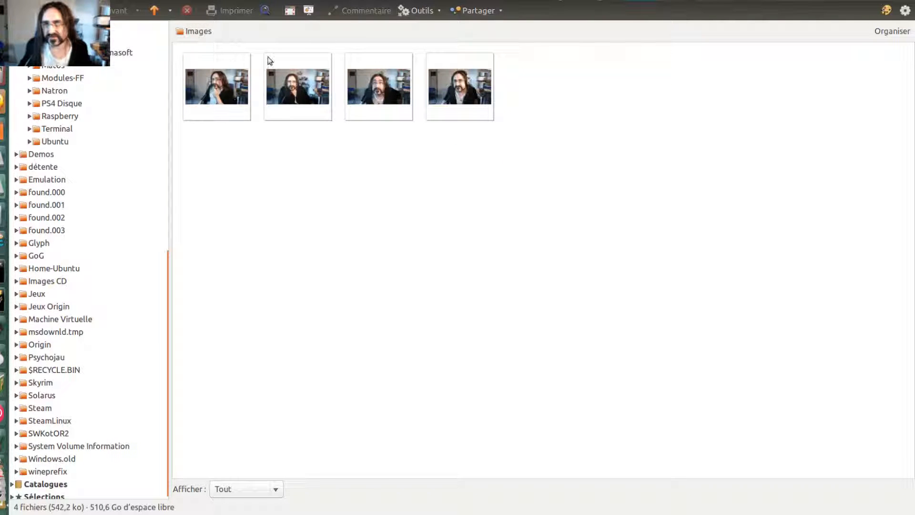
Select all four photos, start printing them and choose the Canon-MP270-series printer
drag(604, 61, 176, 67)
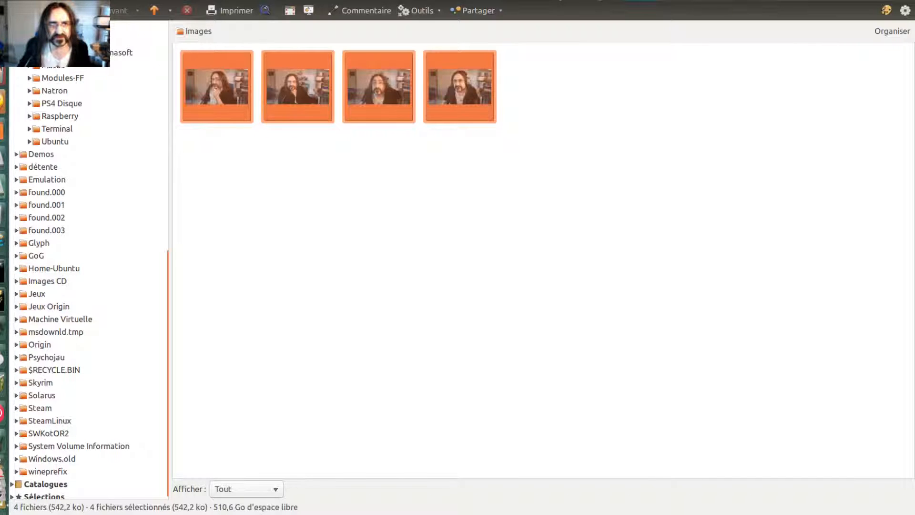
click(29, 1)
mouse_move(62, 1)
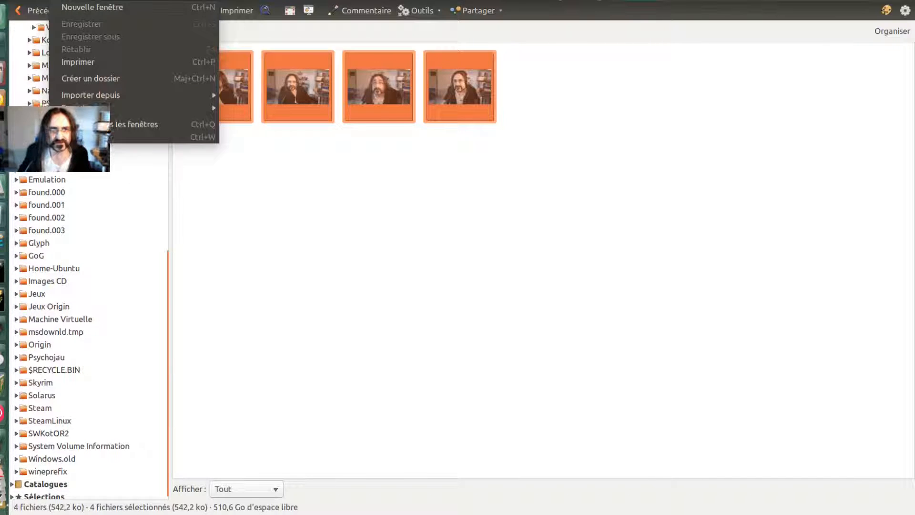
click(80, 64)
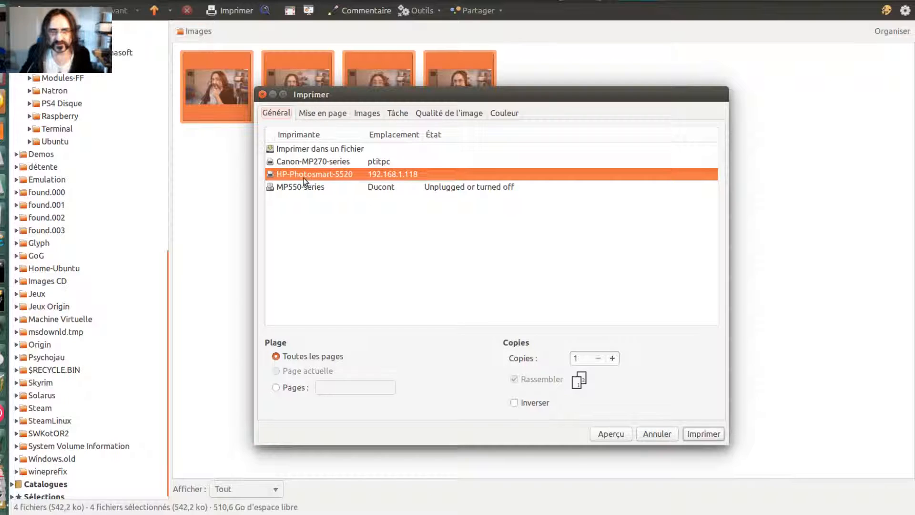
click(315, 161)
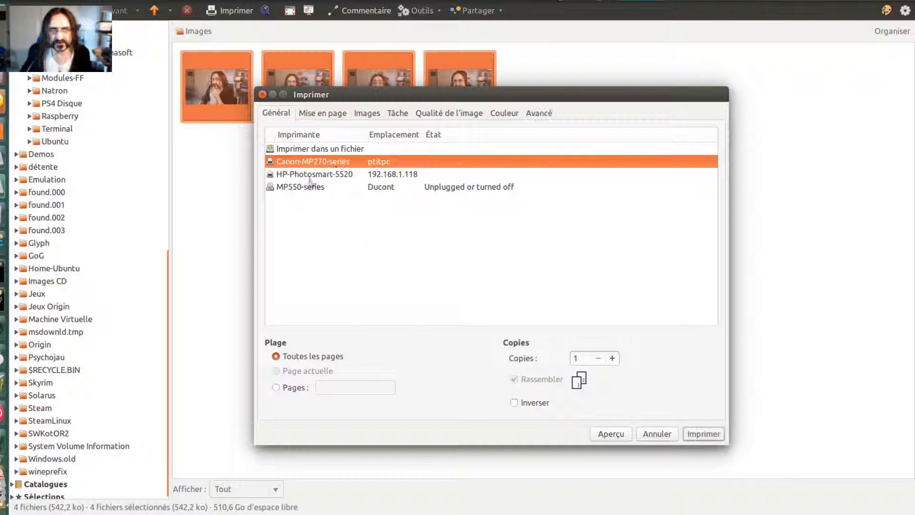
Review the page setup and arrange the printed images in 2 rows and 2 columns
click(330, 114)
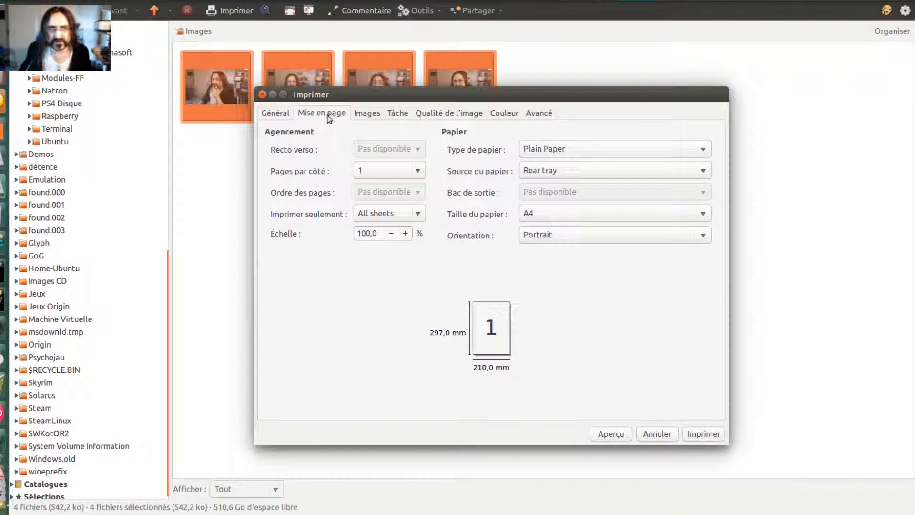
click(370, 116)
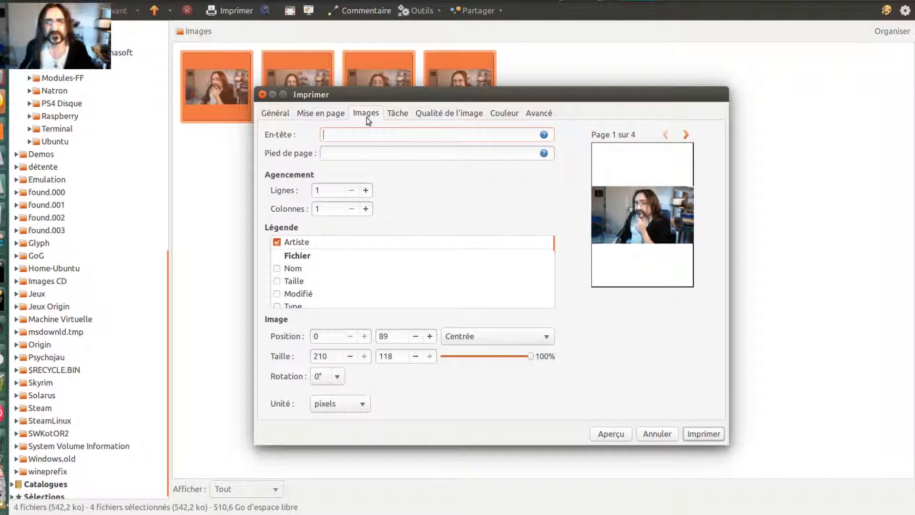
click(366, 191)
click(366, 209)
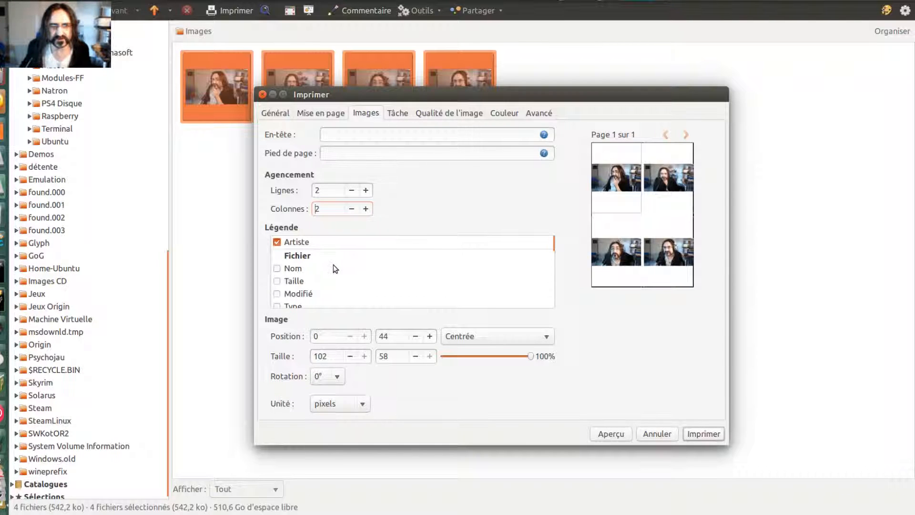
Try adding the full name (Nom complet) to the printed captions, browse the other caption fields and remove it again
scroll(333, 264, down, 2)
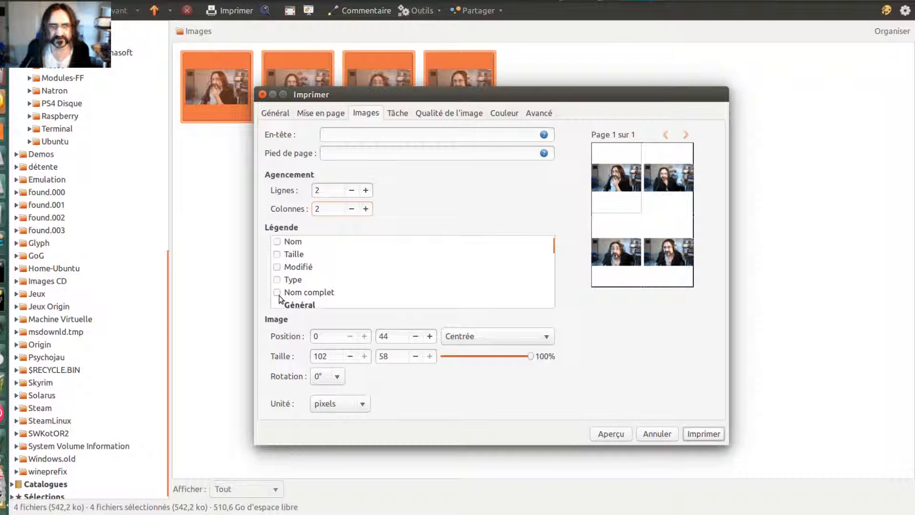
click(279, 296)
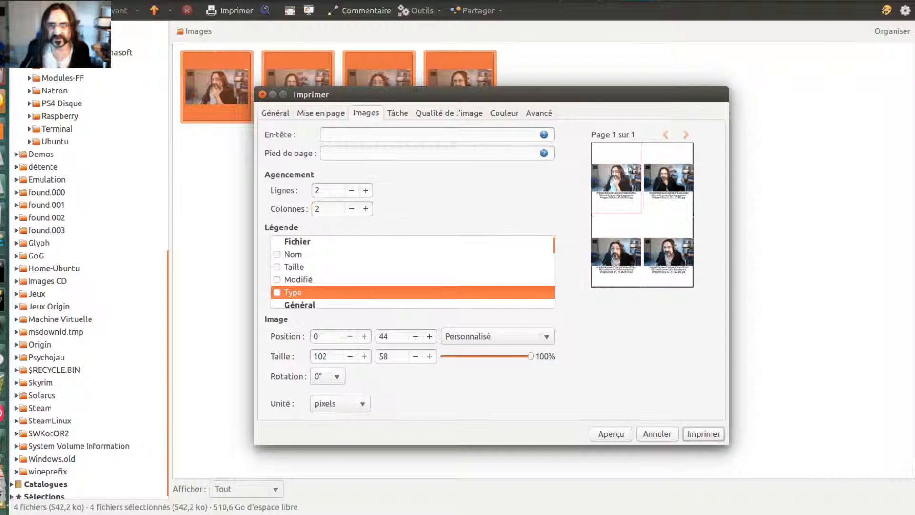
scroll(398, 291, down, 1)
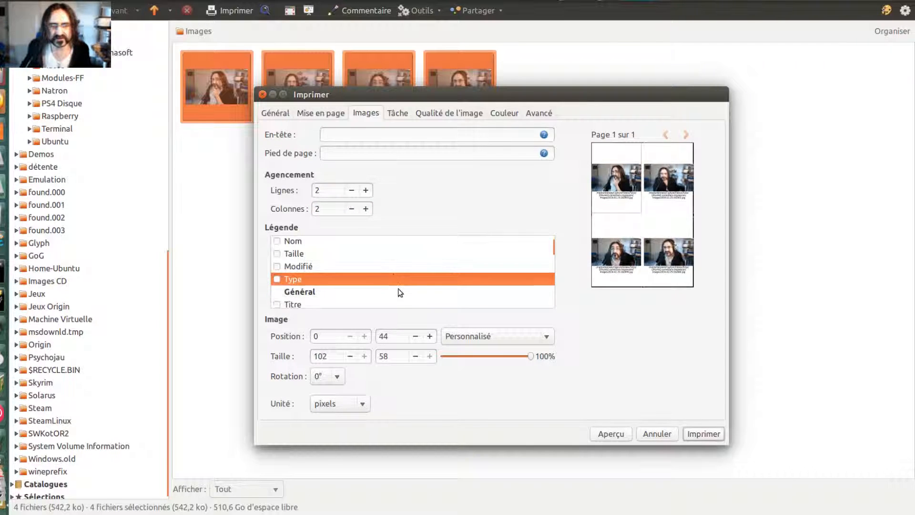
scroll(398, 292, down, 6)
scroll(288, 267, up, 9)
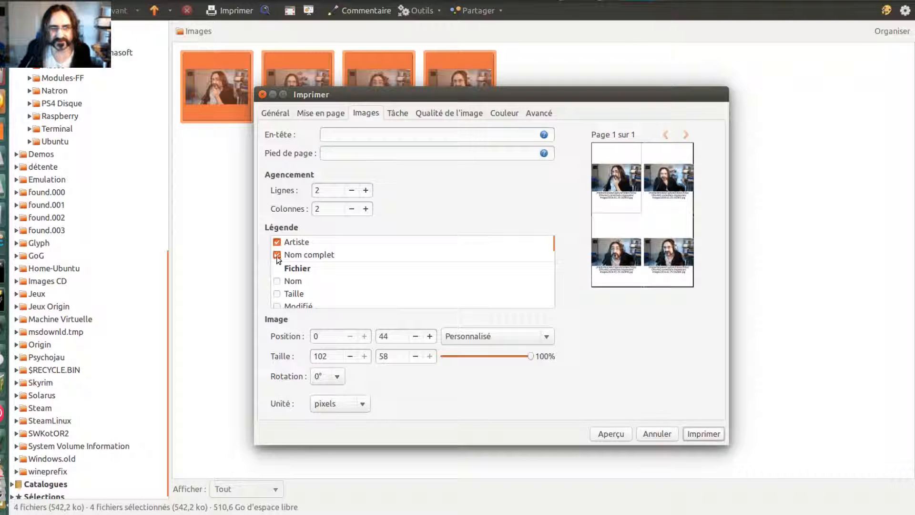
click(276, 255)
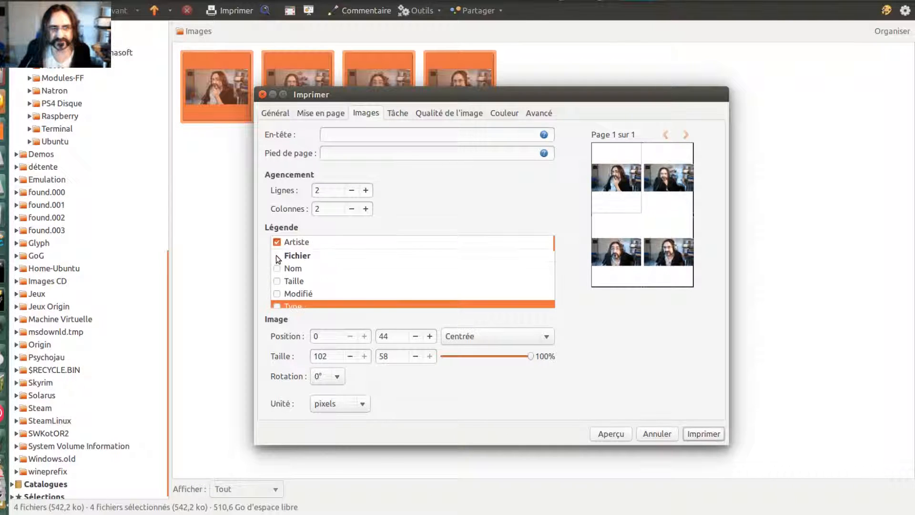
scroll(328, 283, down, 3)
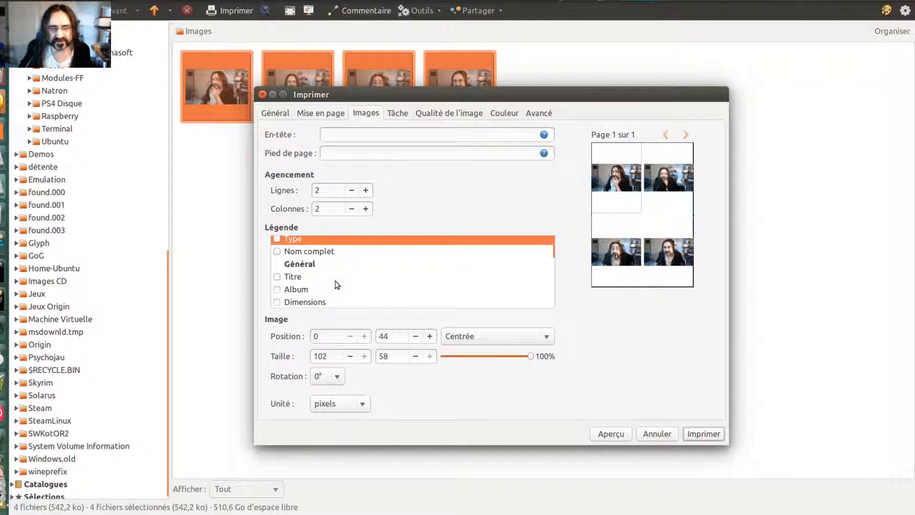
Add the title (Titre) to the printed captions and check the caption list from its beginning
click(292, 278)
click(276, 276)
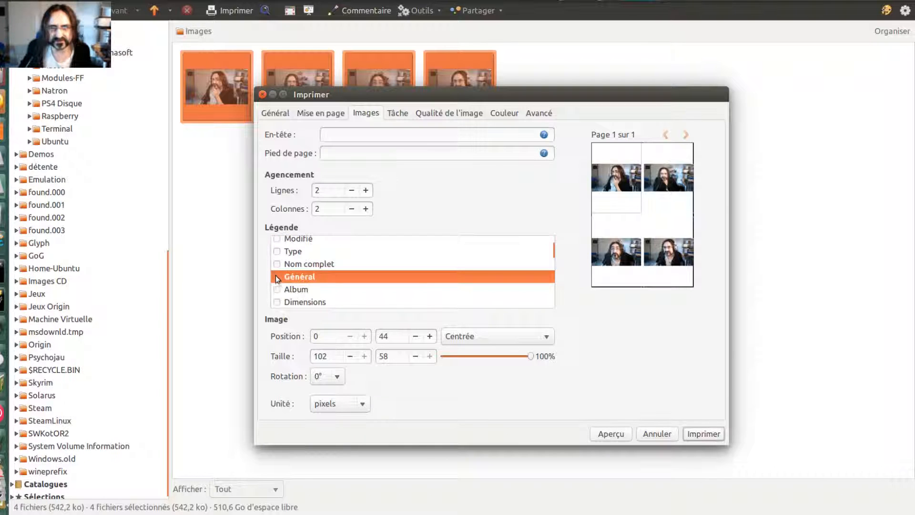
scroll(291, 288, up, 3)
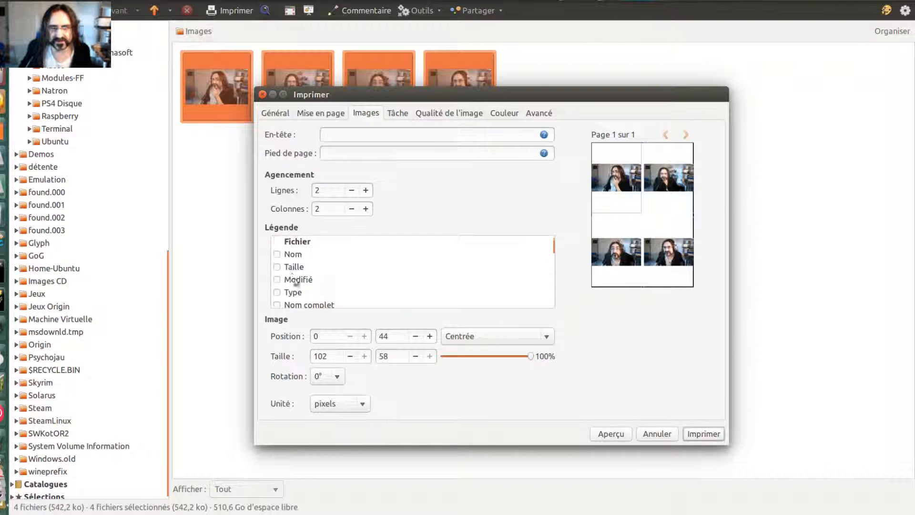
scroll(293, 270, up, 1)
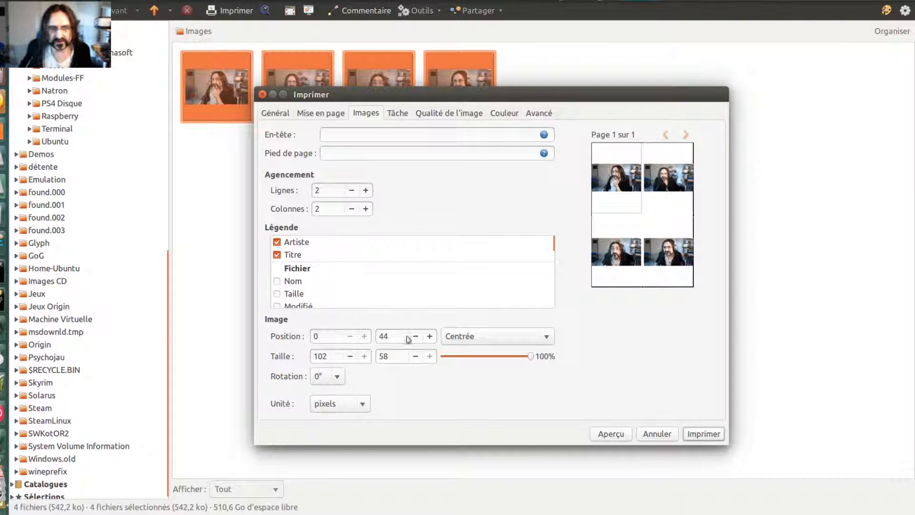
Try rotating the first photo on the print page by 90° and set its rotation back to 0°
click(329, 383)
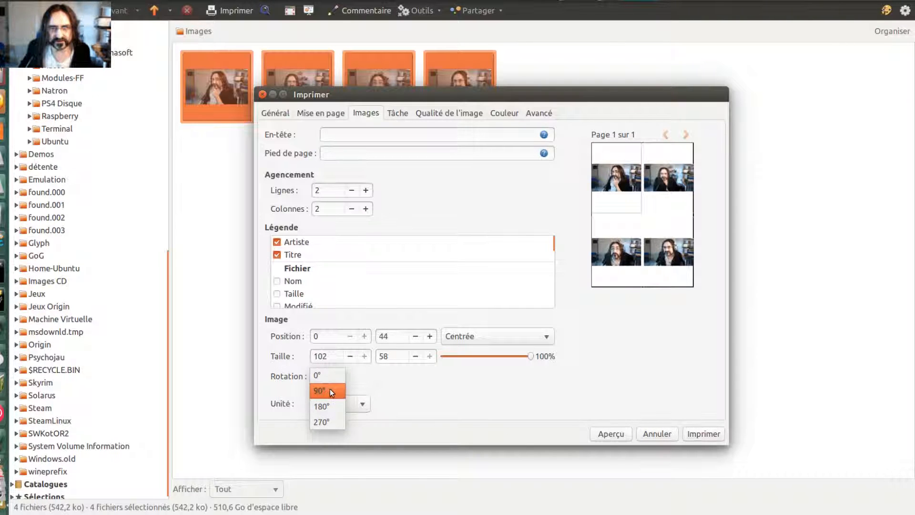
click(329, 388)
click(330, 376)
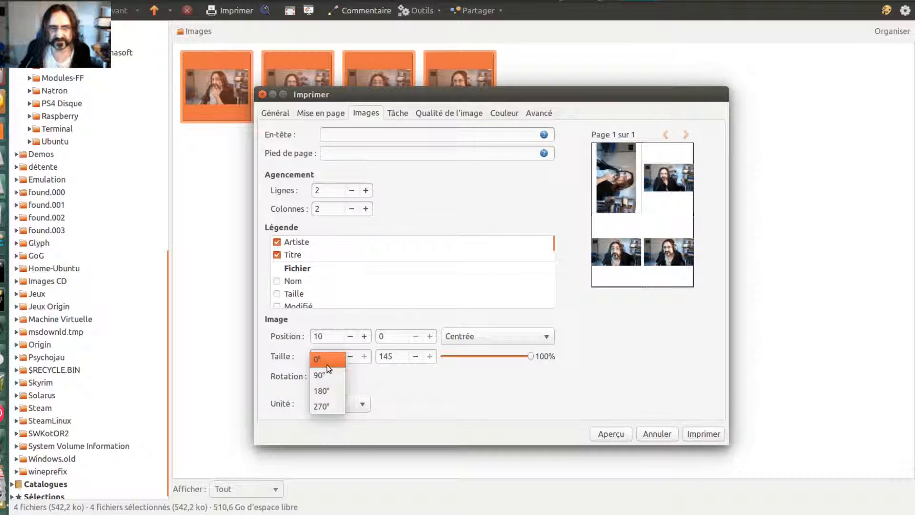
click(328, 359)
Rotate the second photo on the print page by 90° and reselect the first photo
click(328, 376)
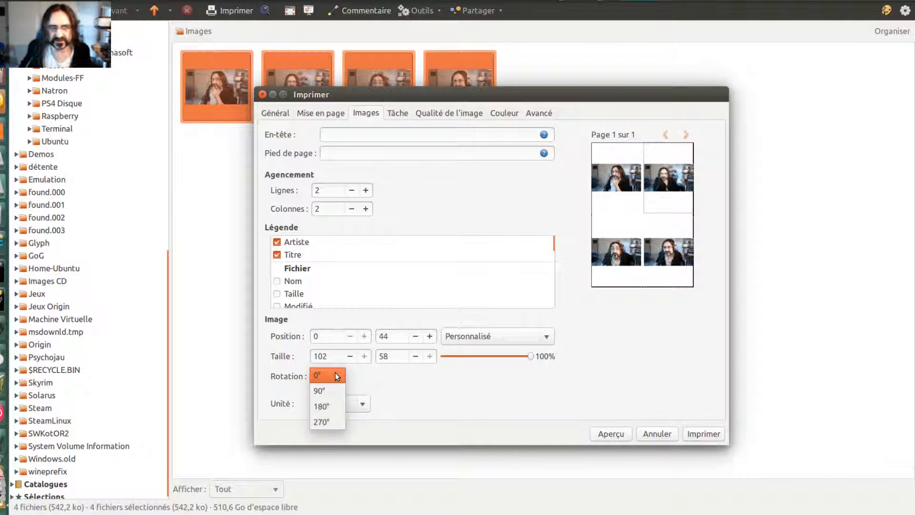
click(330, 388)
click(636, 191)
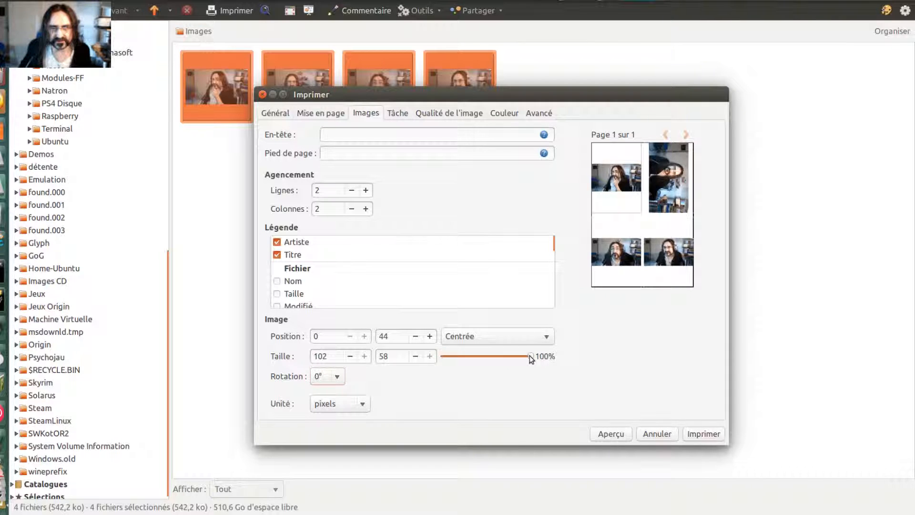
Keep the first photo's size at 100% and set the printed page's header to "Test"
mouse_move(530, 356)
mouse_down()
mouse_move(520, 358)
mouse_move(531, 357)
mouse_up()
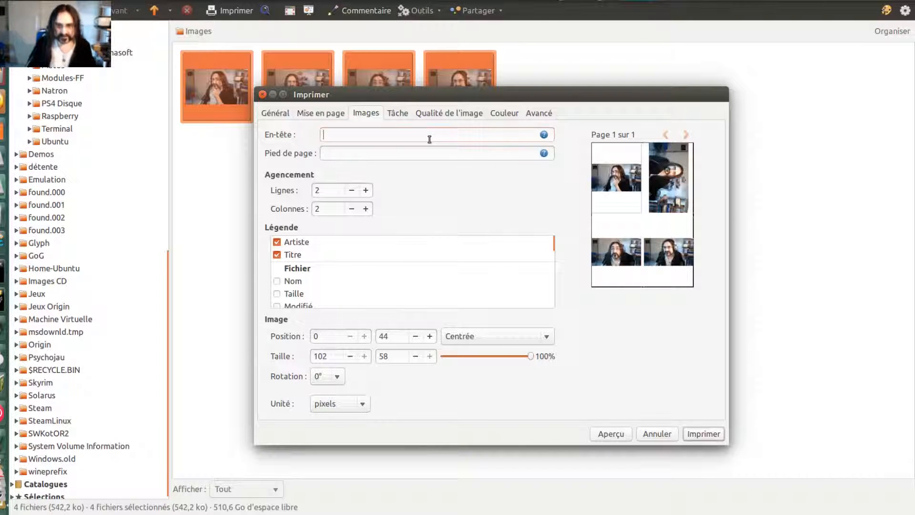
text(Test)
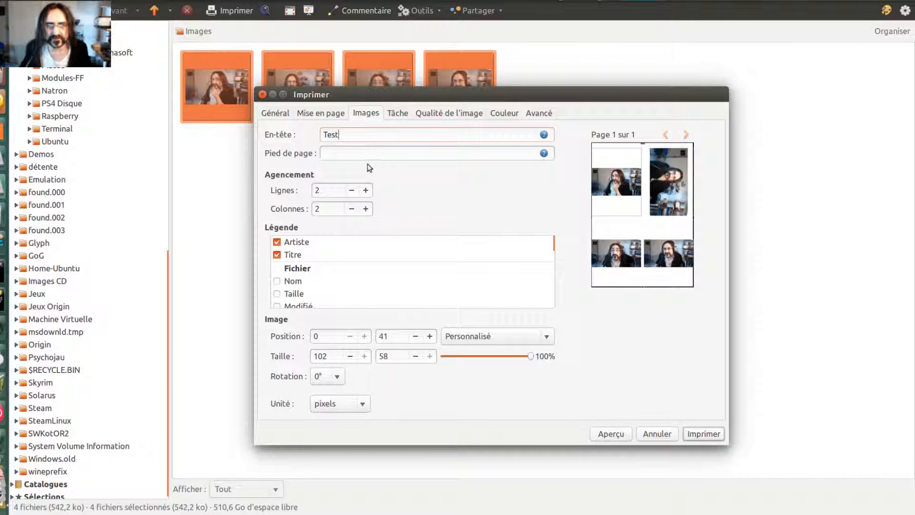
click(381, 156)
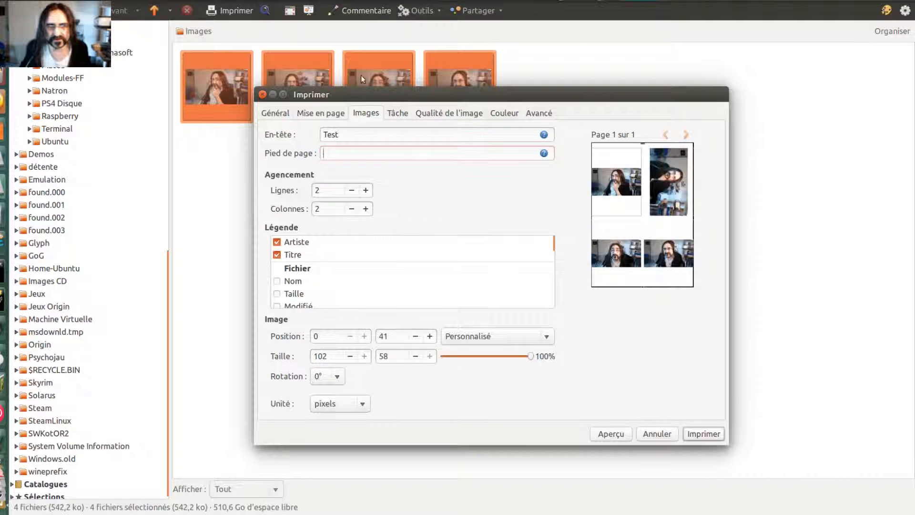
Review the job, image quality, colour, page layout and general settings of the print
click(397, 113)
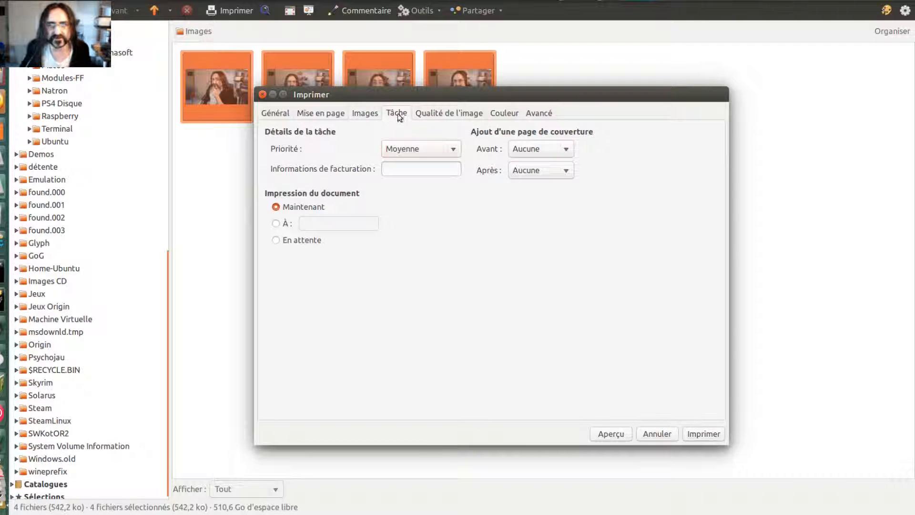
click(434, 113)
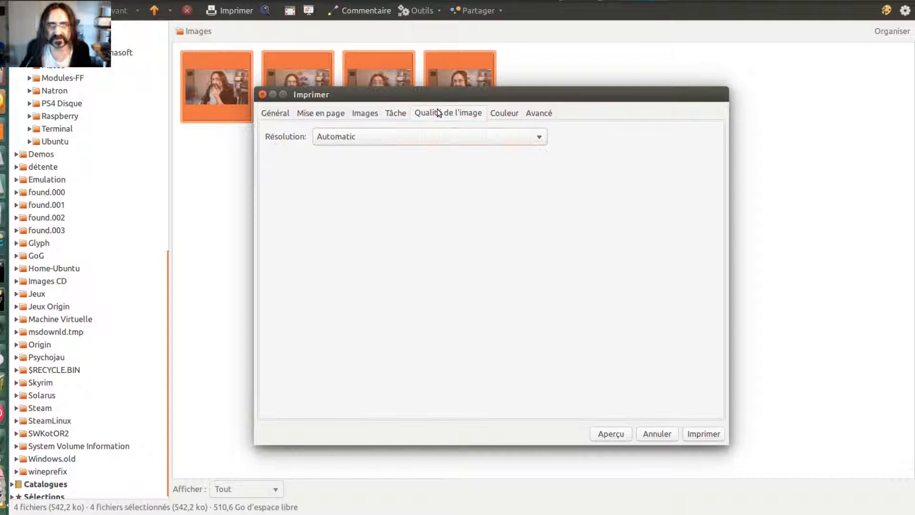
click(503, 113)
click(320, 117)
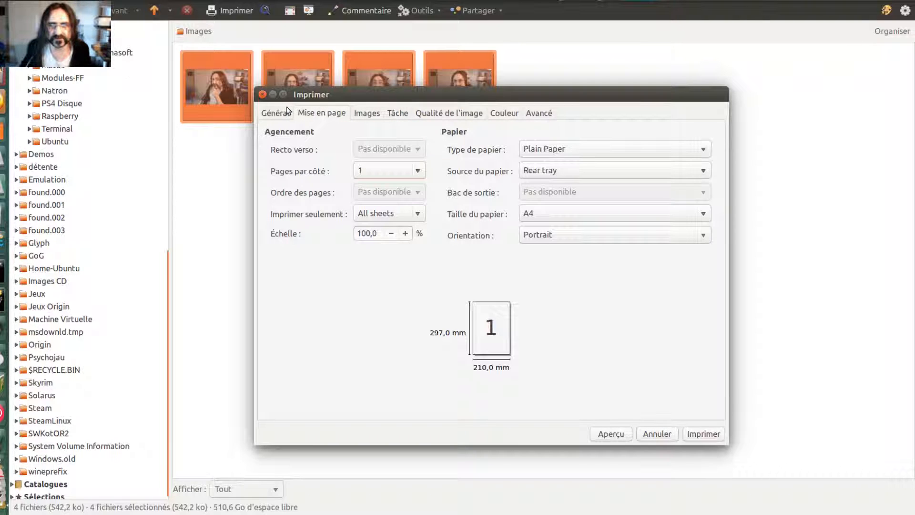
click(276, 114)
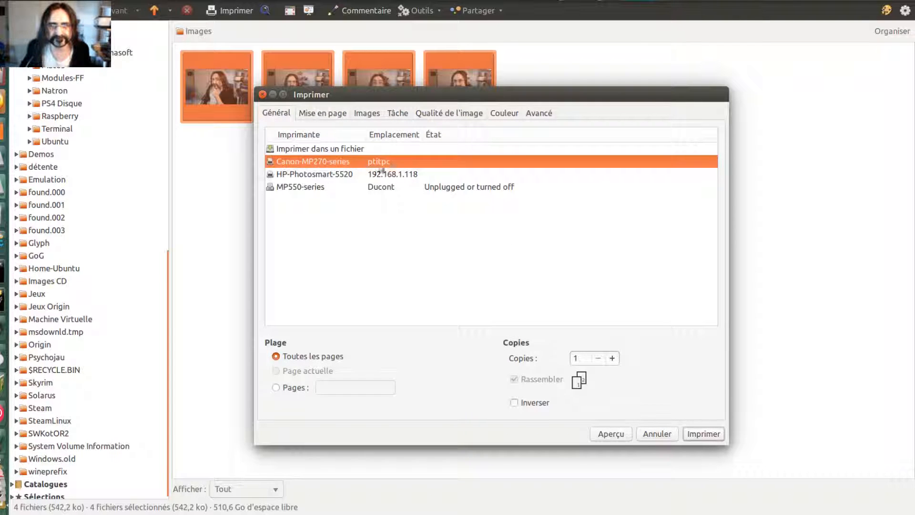
Try printing to a file, choose the Canon-MP270-series printer again and cancel the print
click(336, 149)
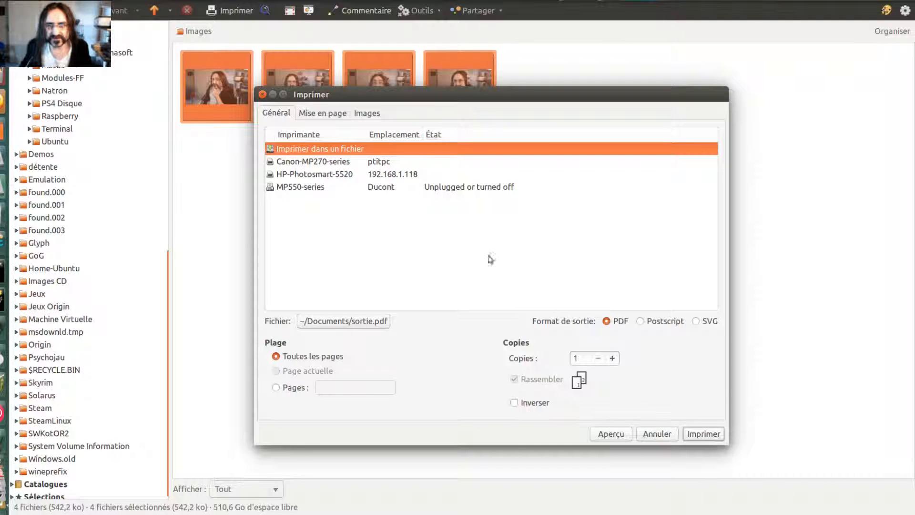
click(305, 162)
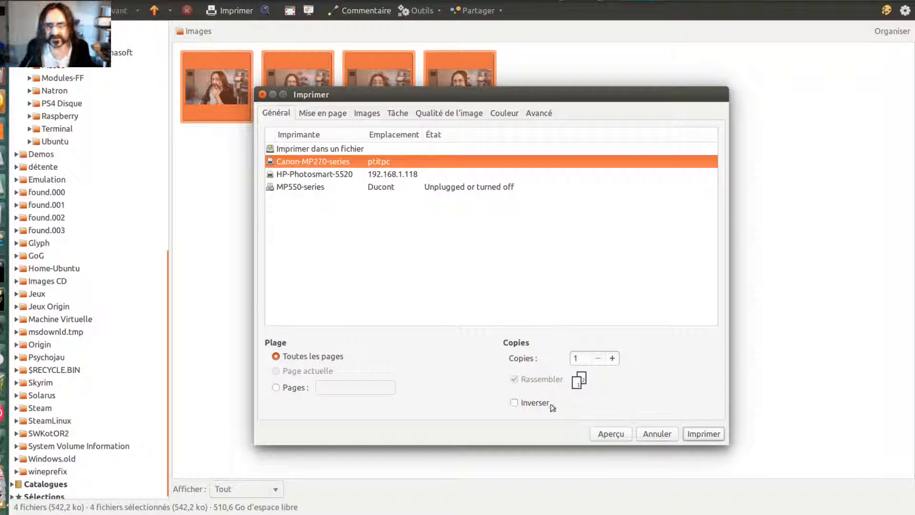
click(662, 435)
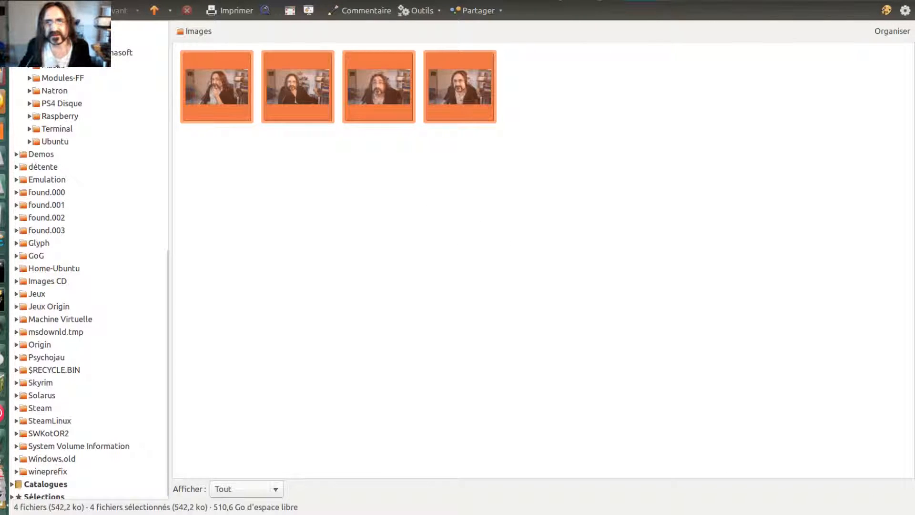
Start a contact sheet (Planche contact) of the selected photos, keep the jpeg format and review its layout settings
click(486, 11)
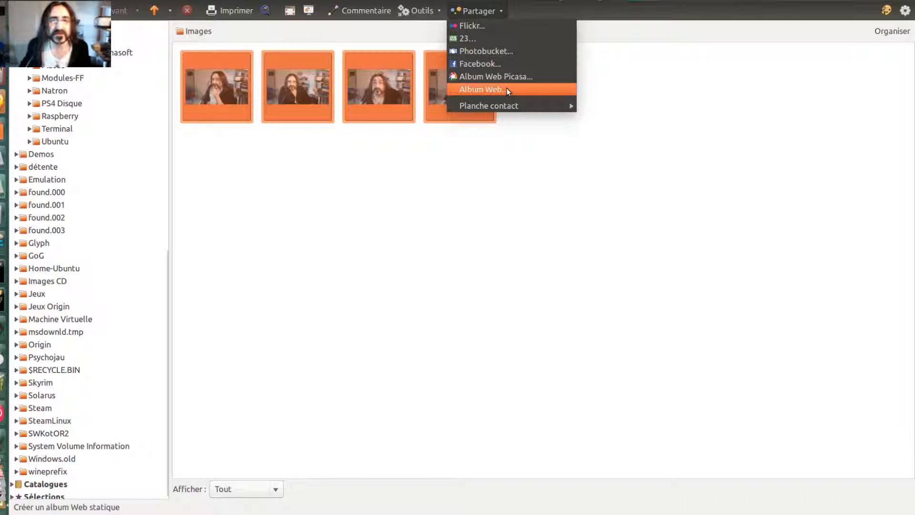
mouse_move(508, 111)
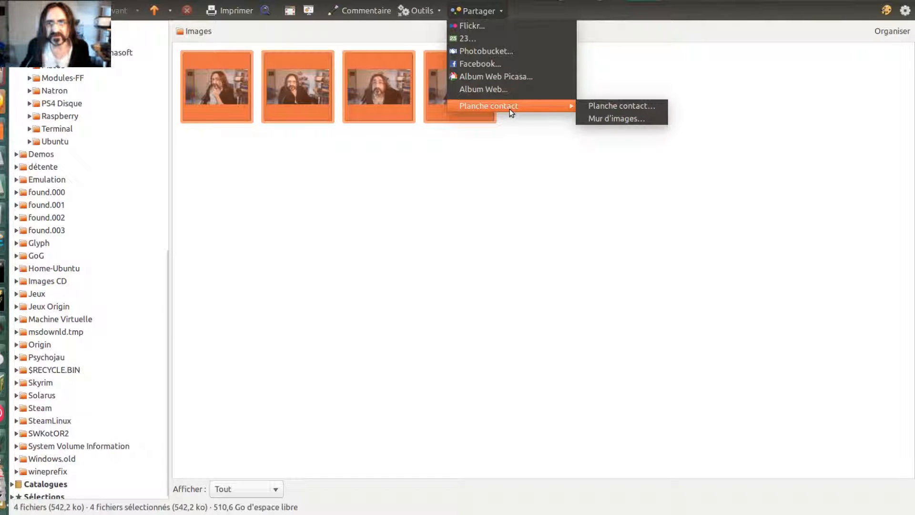
click(647, 111)
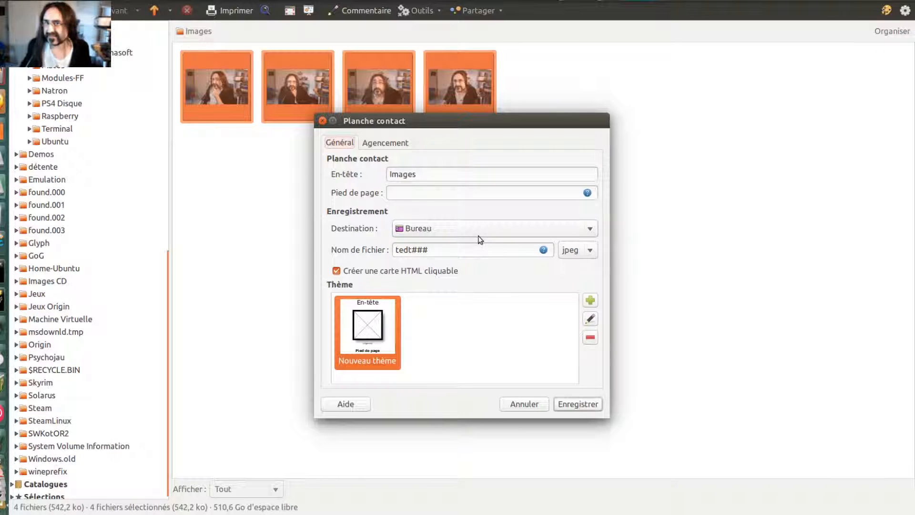
click(594, 252)
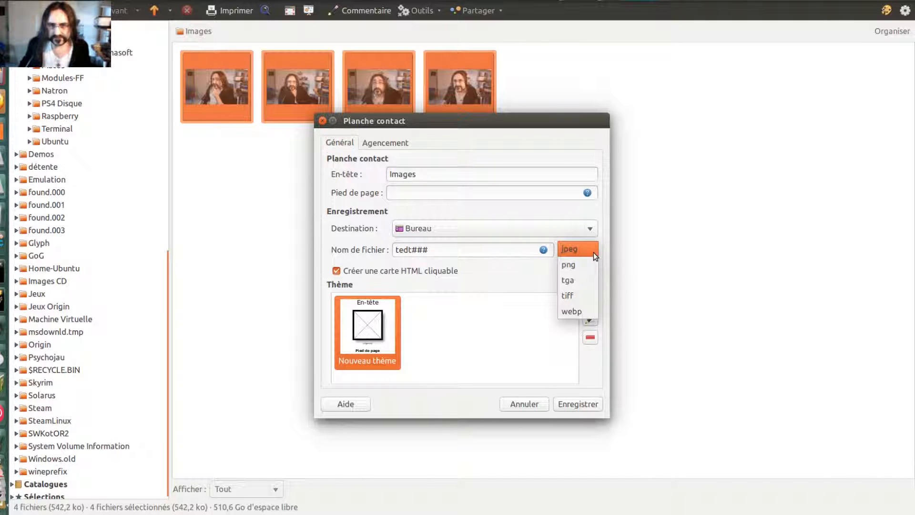
click(596, 248)
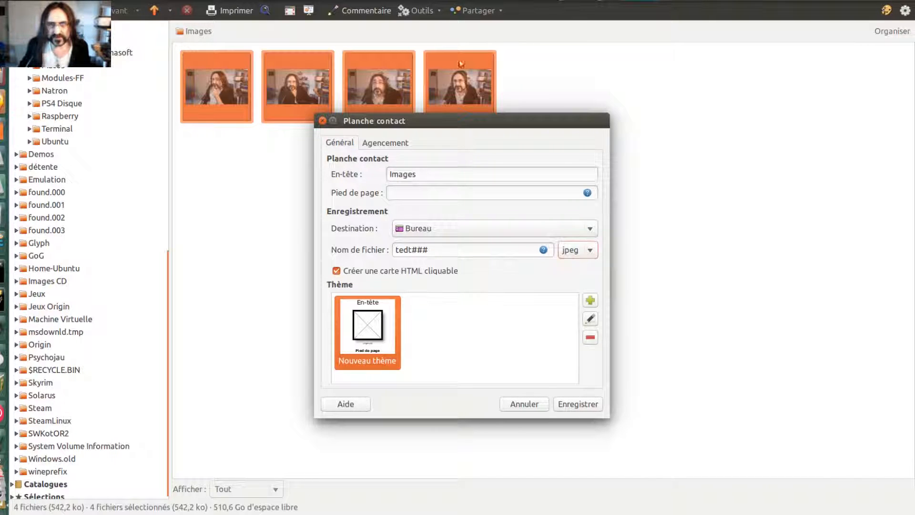
click(372, 143)
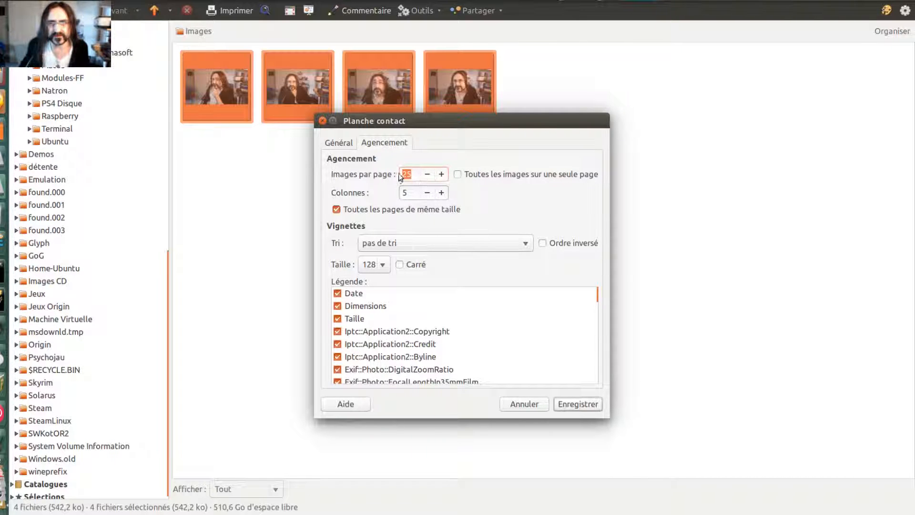
click(345, 144)
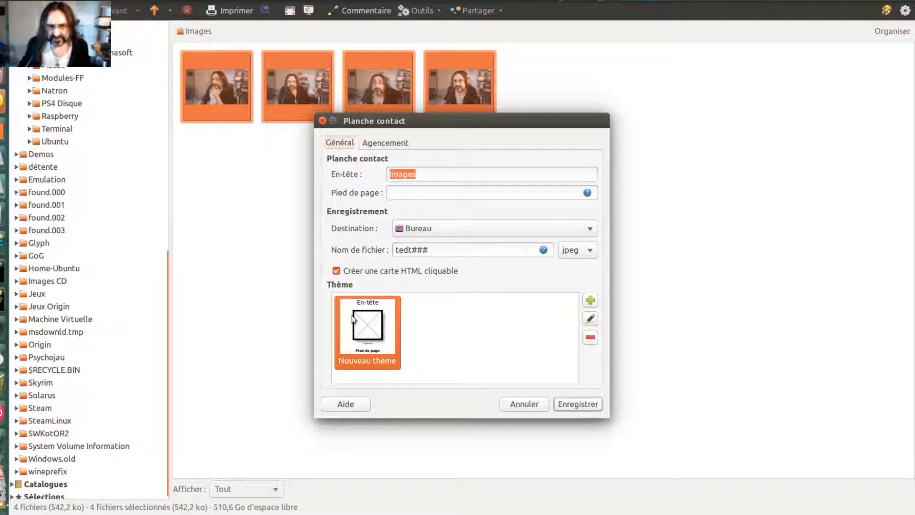
Try the Diapositive frame style in the contact sheet theme's properties and discard the theme changes
click(591, 319)
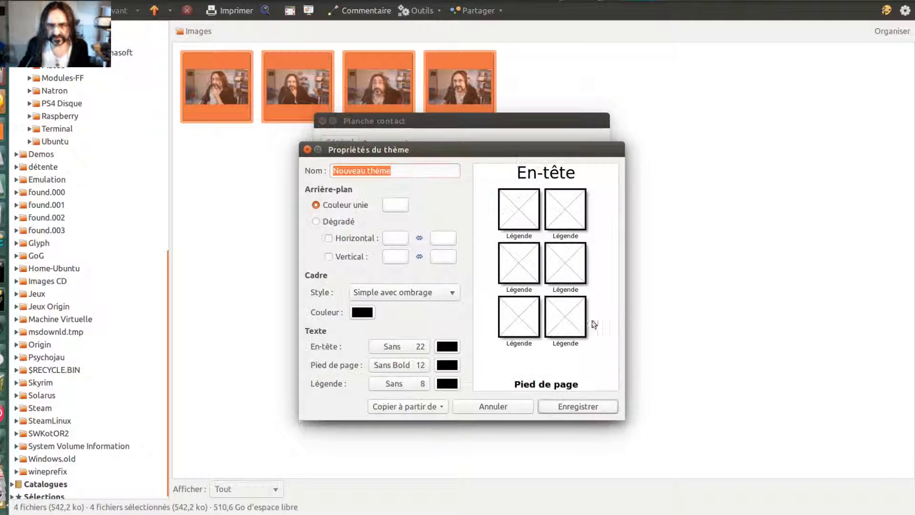
drag(428, 156, 713, 143)
drag(548, 122, 443, 137)
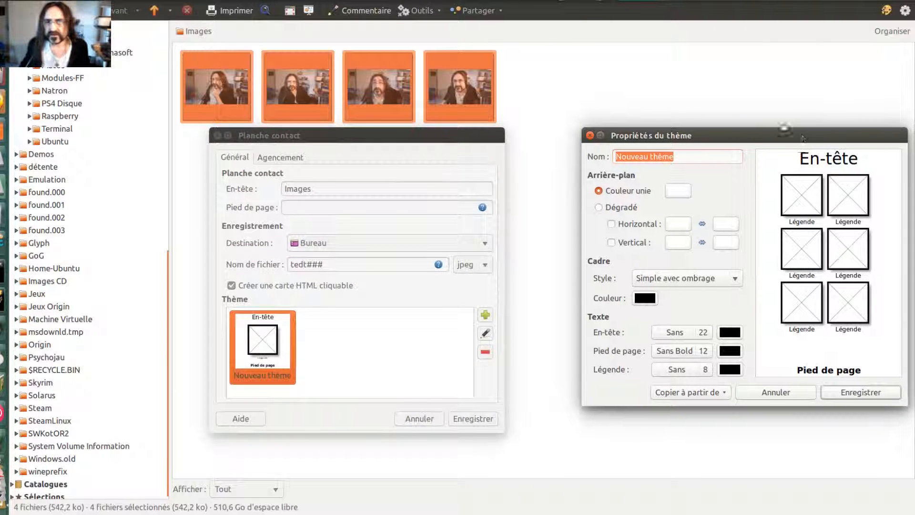
drag(800, 136, 732, 118)
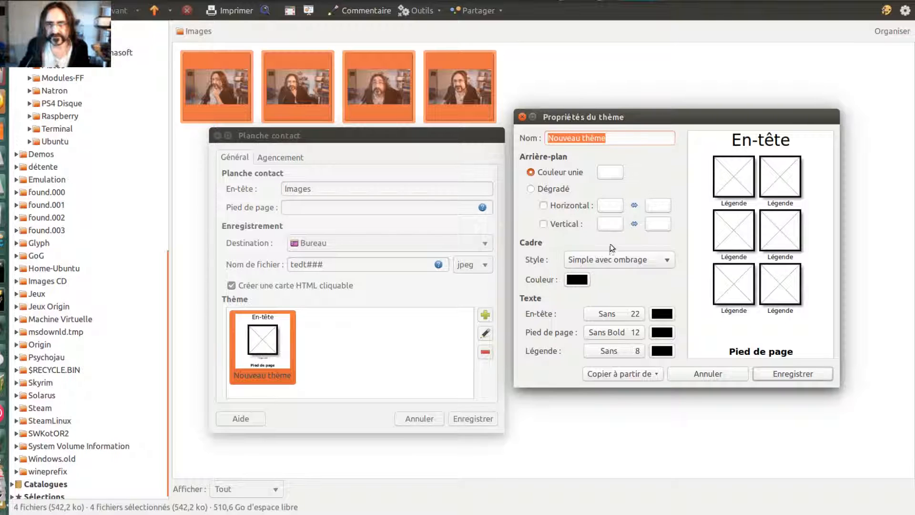
click(627, 262)
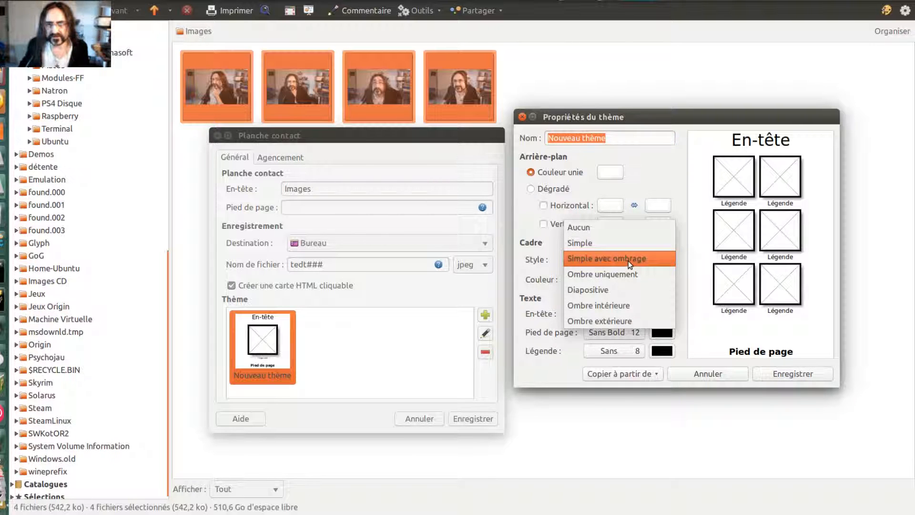
click(615, 285)
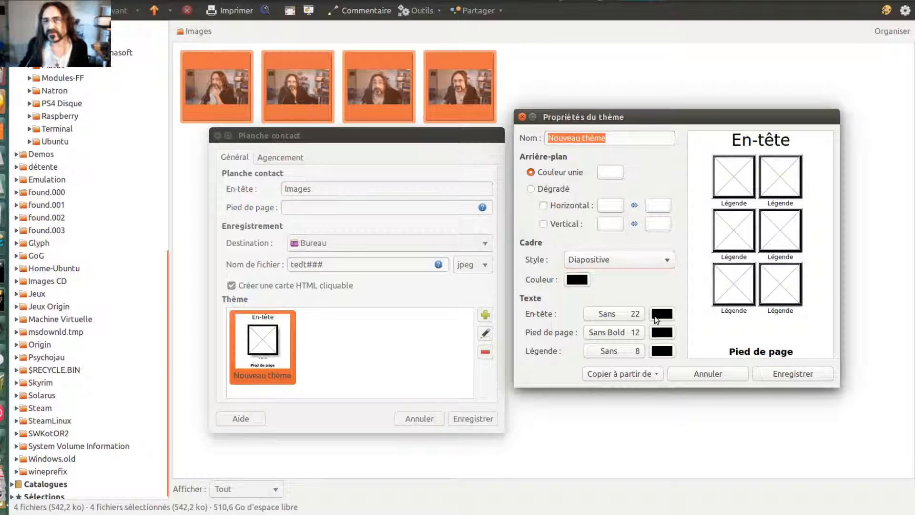
click(696, 376)
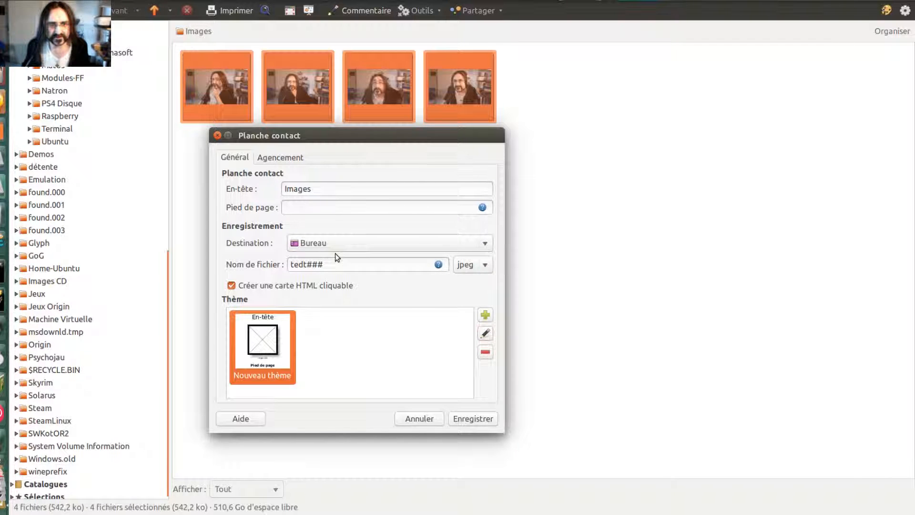
Save the contact sheet to the desktop (Bureau) and open the generated tedt000.jpeg from the desktop
click(485, 423)
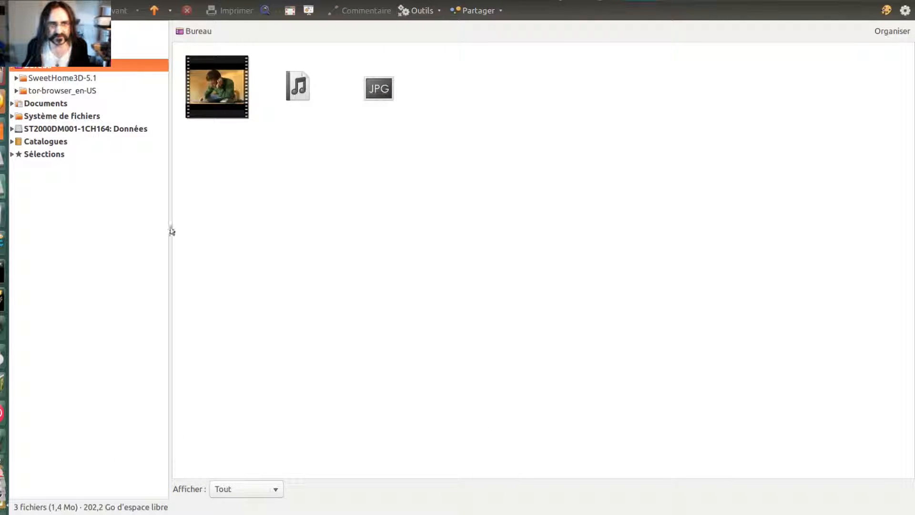
key(super+s)
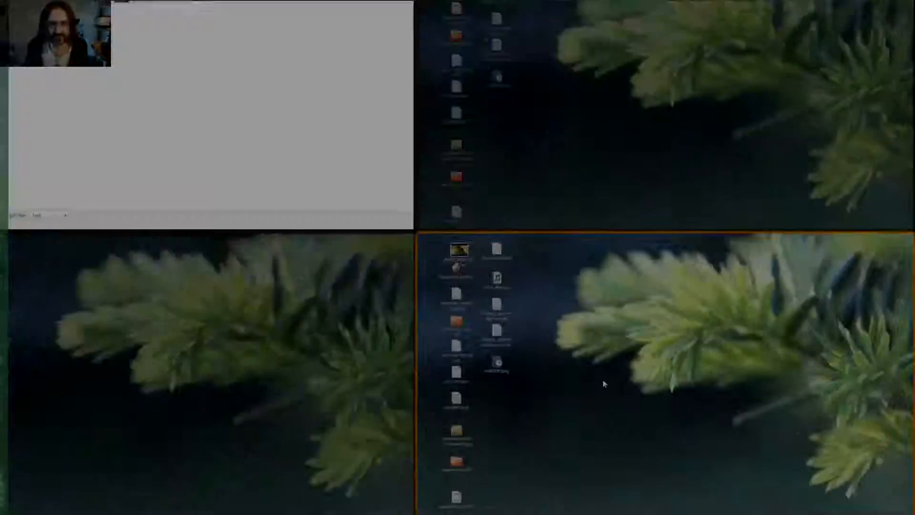
click(602, 378)
double_click(288, 239)
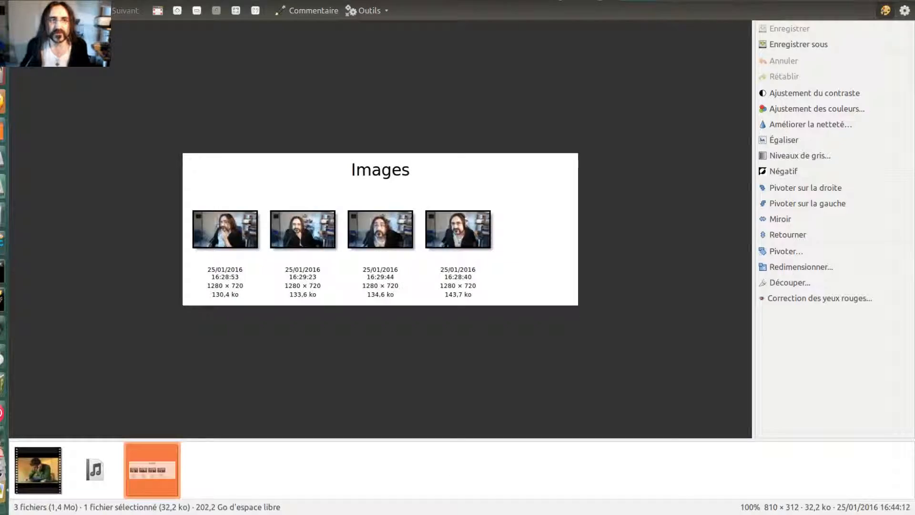
Close the contact sheet image and move the tedt000.jpeg file to another spot on the desktop
key(ctrl+w)
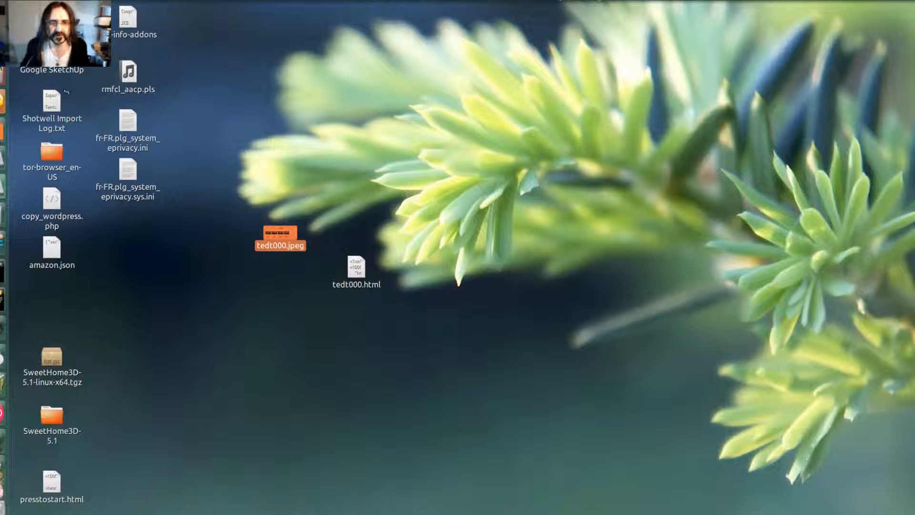
drag(293, 244, 329, 214)
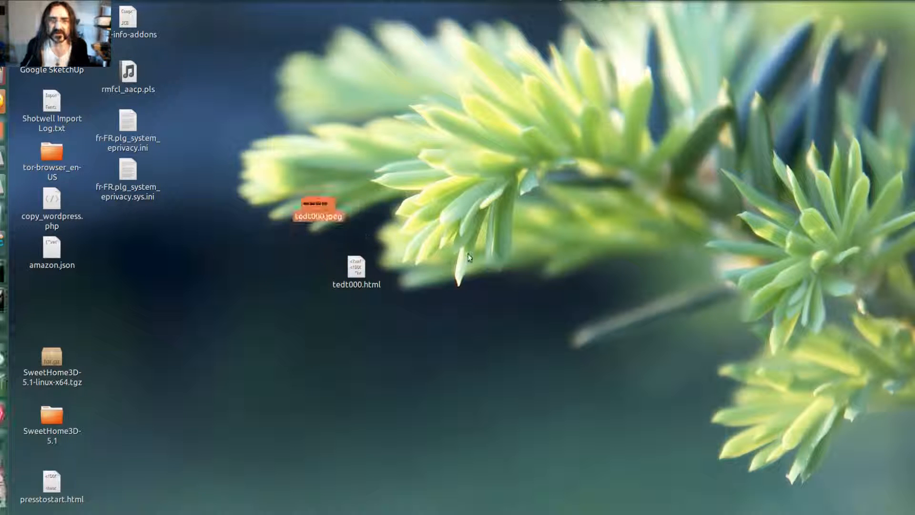
View the tedt000.jpeg contact sheet from the desktop in gThumb and close it again
double_click(316, 212)
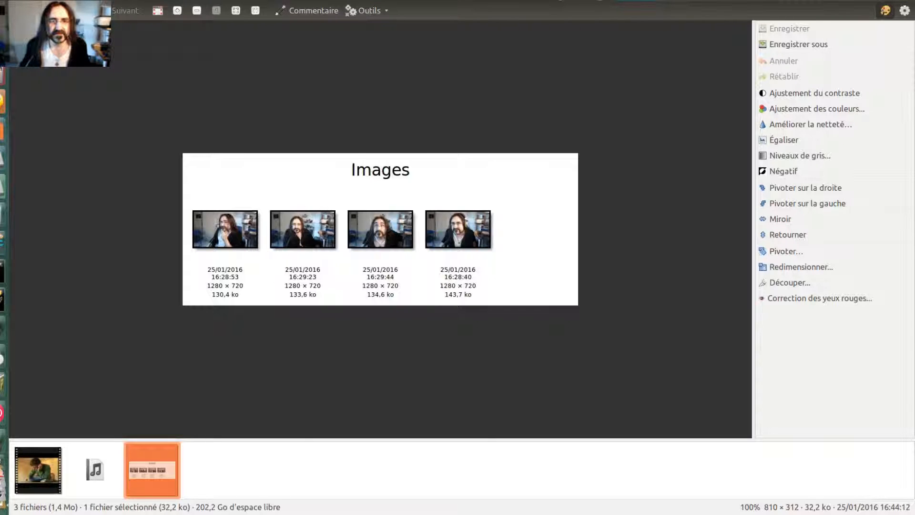
key(ctrl+w)
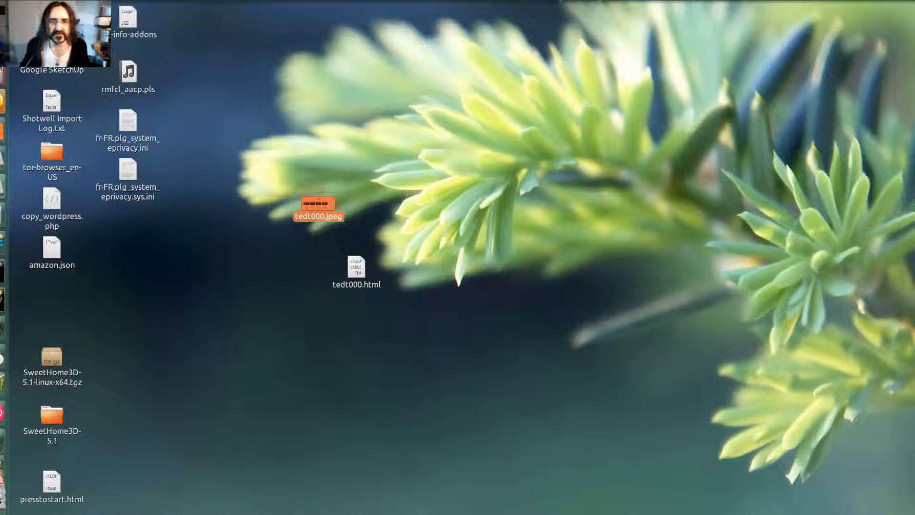
double_click(327, 202)
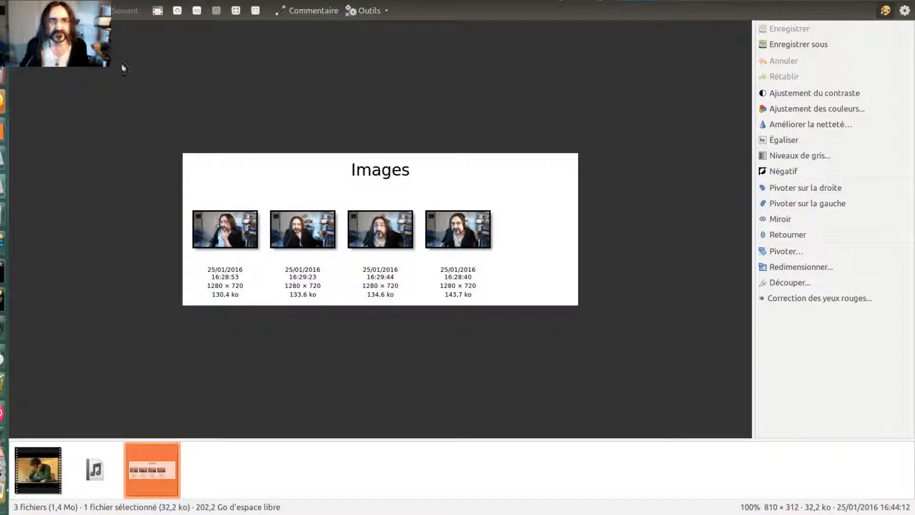
key(ctrl+w)
Open the tedt000.html contact sheet page from the desktop in the Chromium web browser
double_click(360, 281)
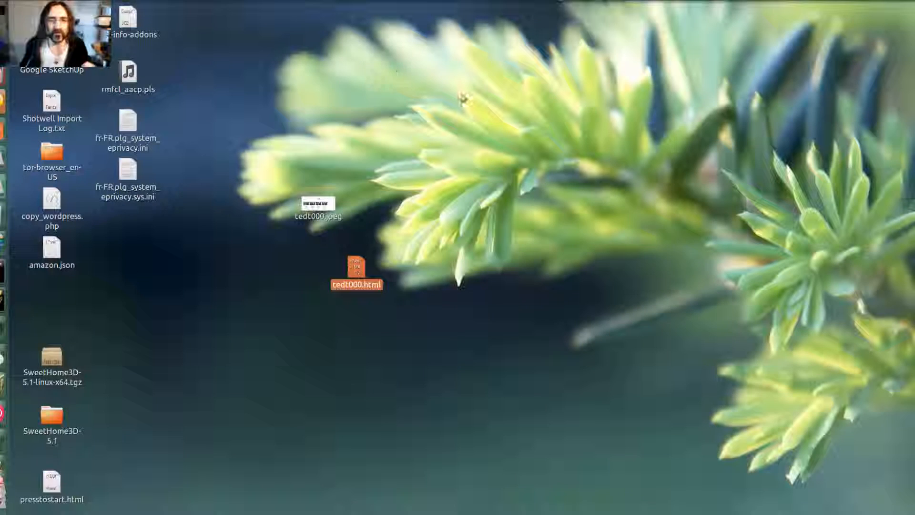
right_click(358, 265)
mouse_move(445, 285)
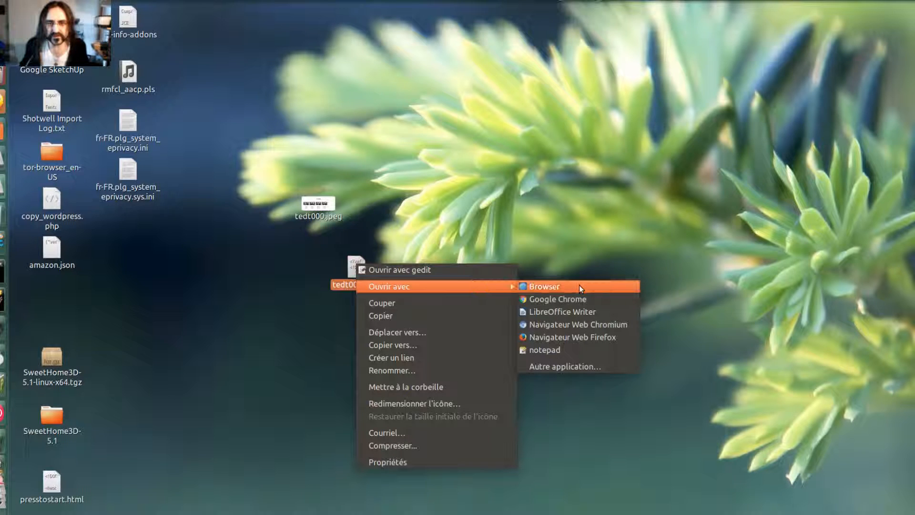
click(578, 324)
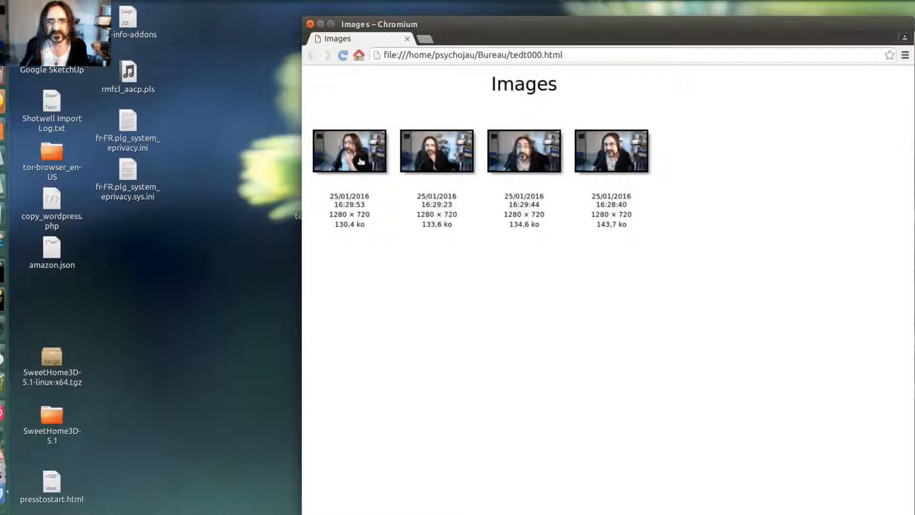
View the third, fourth and first photos full size from their thumbnails, returning to the contact sheet each time, and close the browser
click(523, 170)
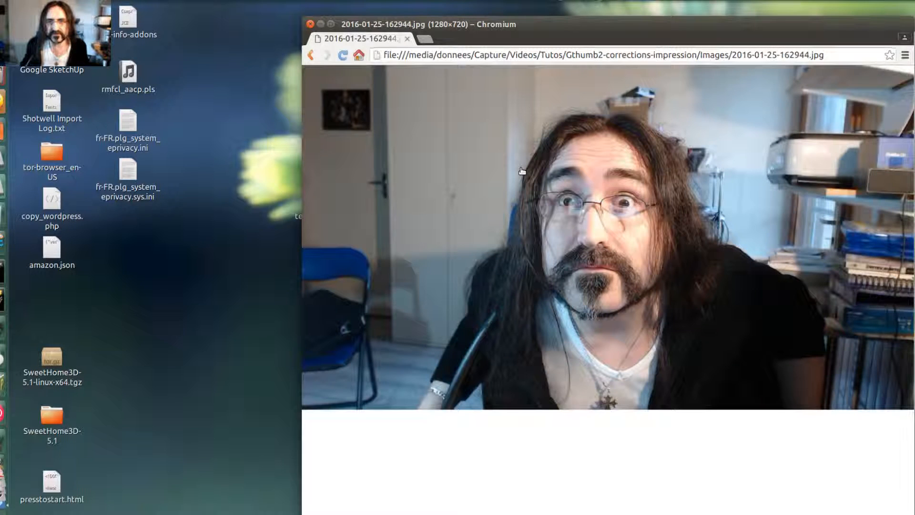
click(310, 55)
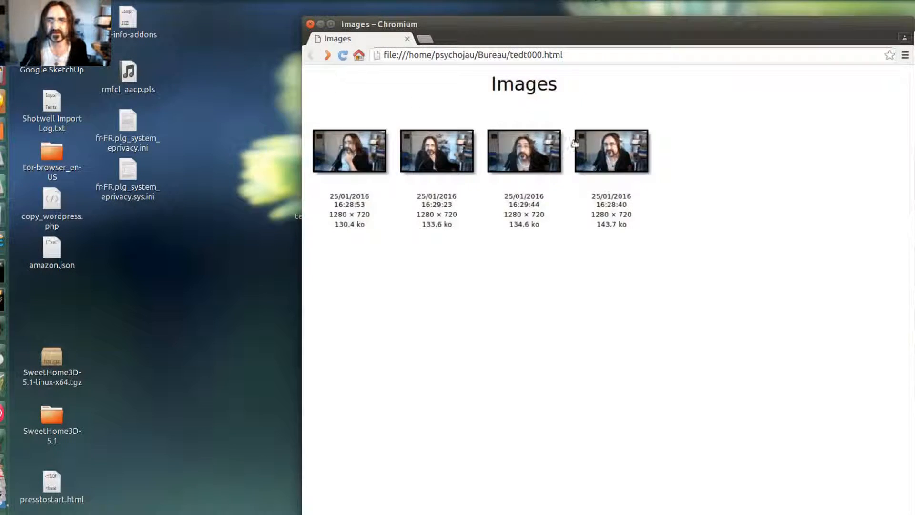
click(624, 161)
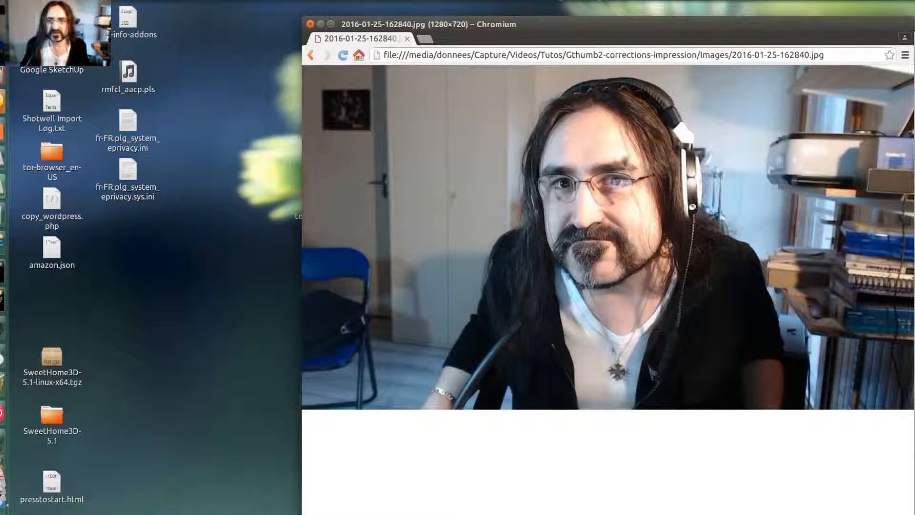
click(311, 55)
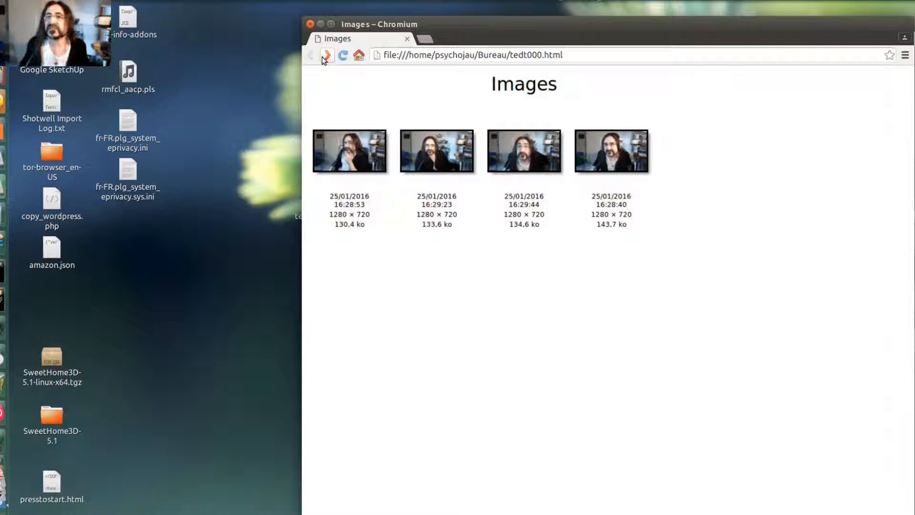
right_click(517, 155)
click(522, 148)
click(310, 56)
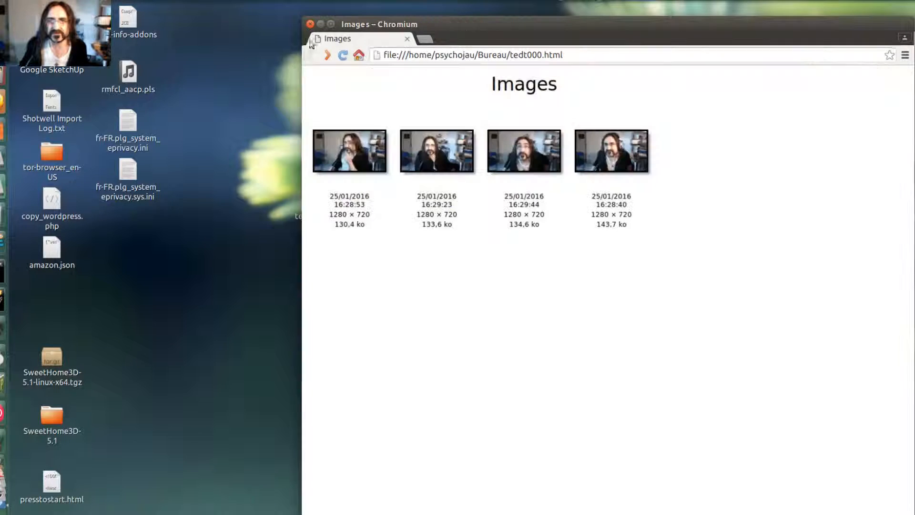
click(354, 151)
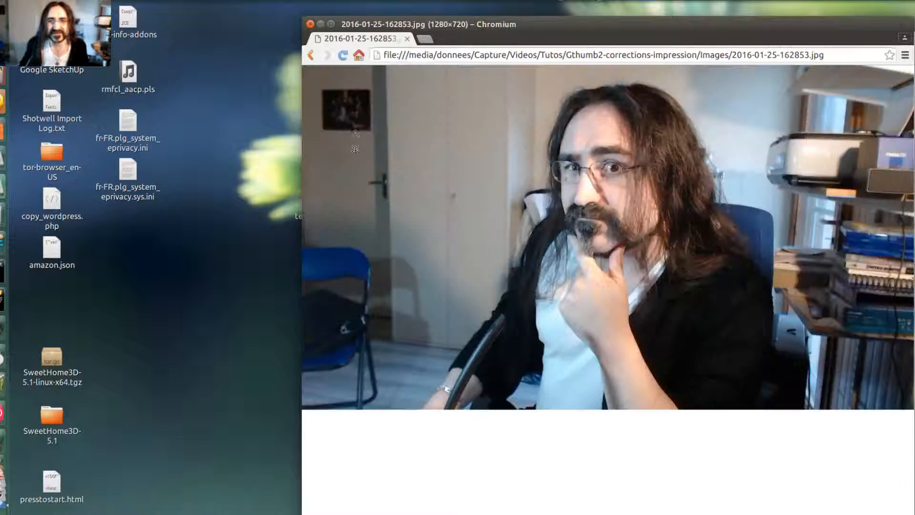
click(312, 56)
click(310, 24)
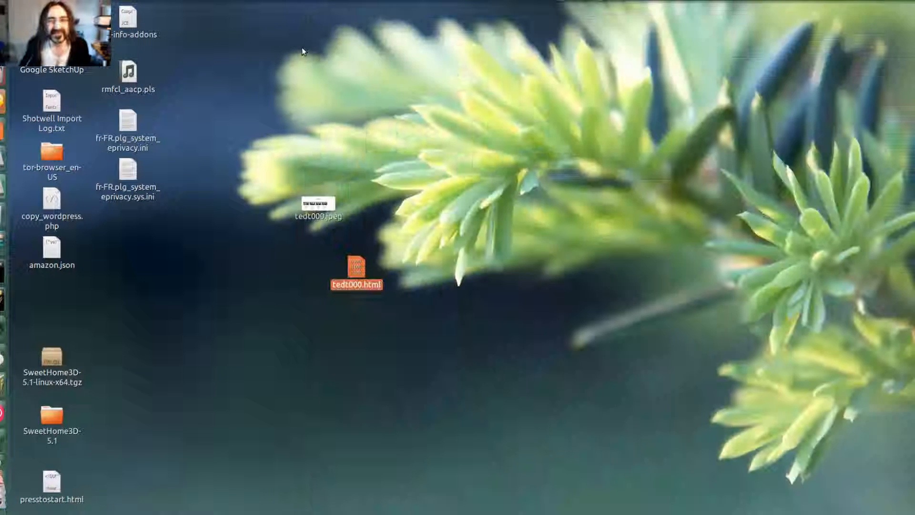
Move the tedt000.jpeg file slightly across the desktop
double_click(318, 205)
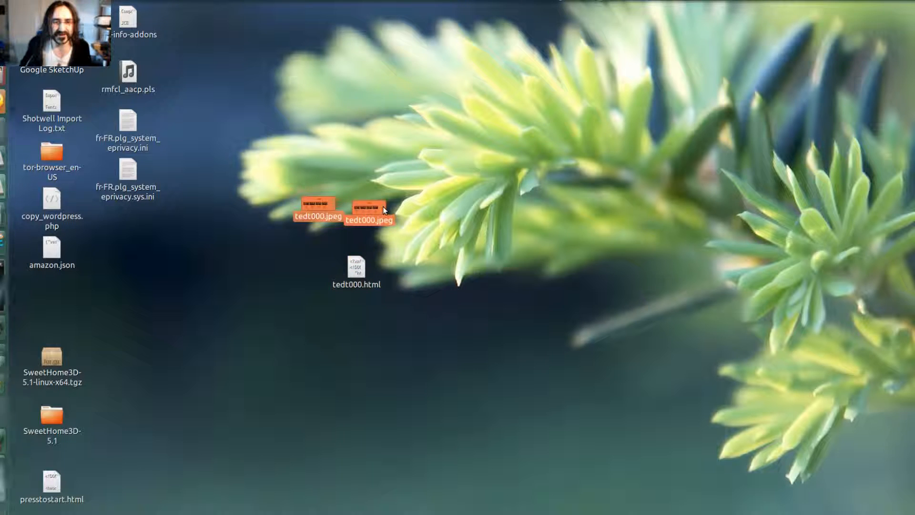